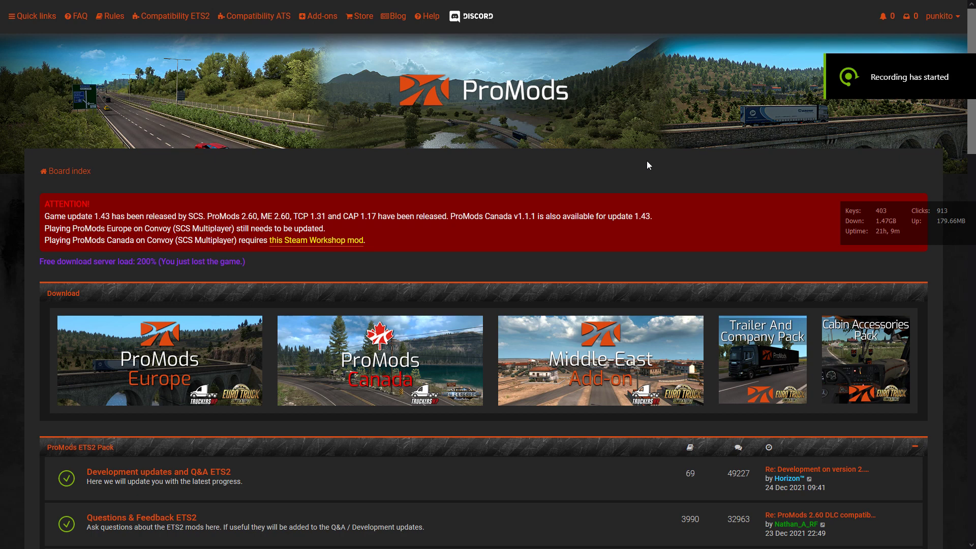
Step: From the ETS2 compatibility table, start the ProMods 2.60 installer for ETS 1.43
key(F11)
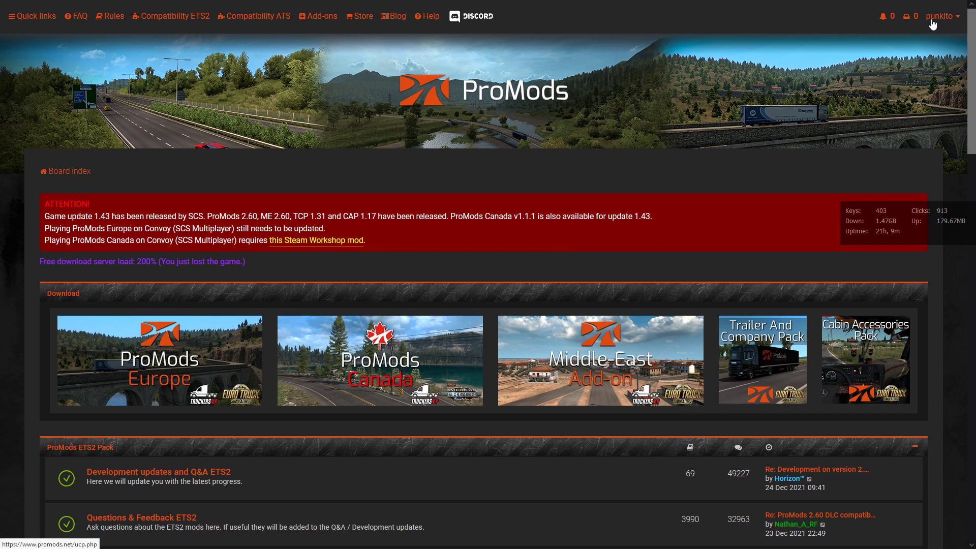
click(190, 20)
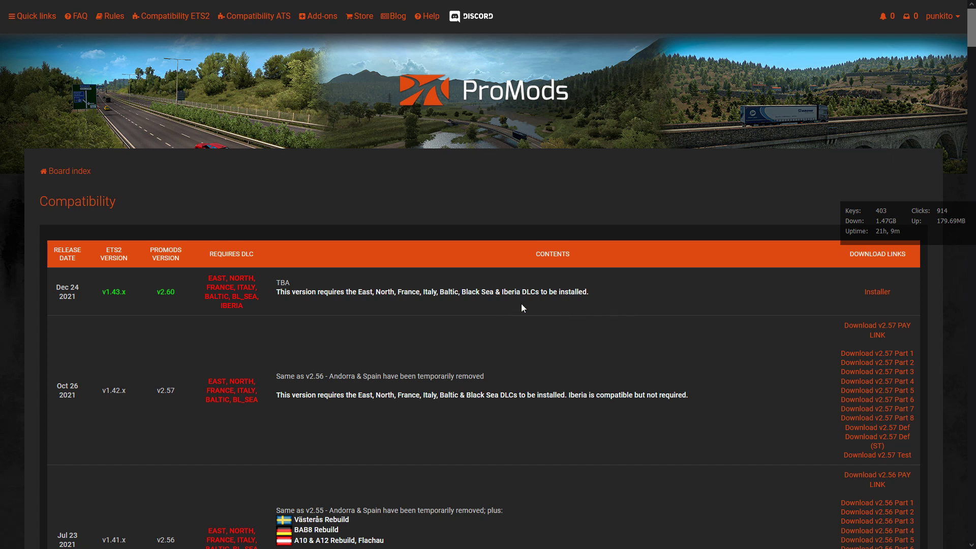
click(878, 292)
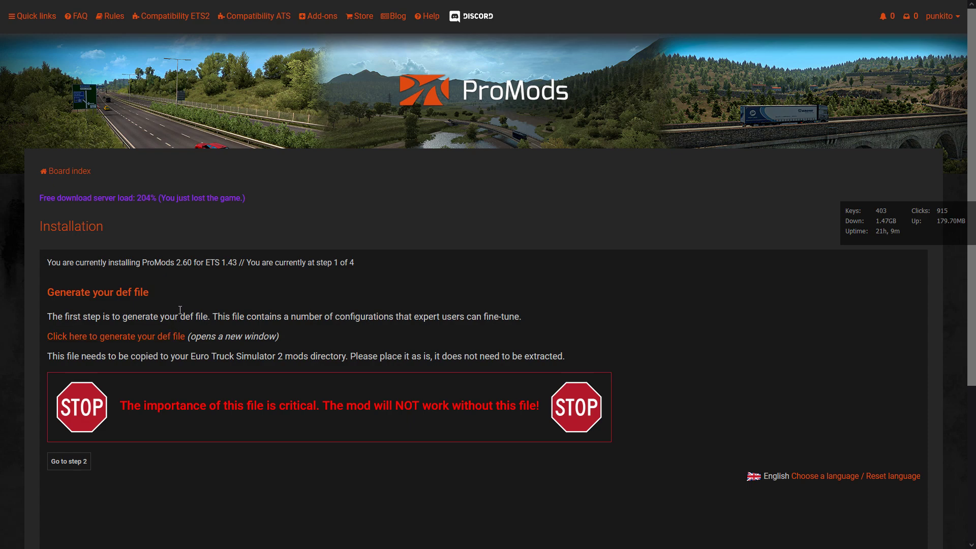
Step: Generate and save promods-def-st-v260.scs with Special Transport DLC and map zoom compatibility enabled
scroll(190, 295, down, 1)
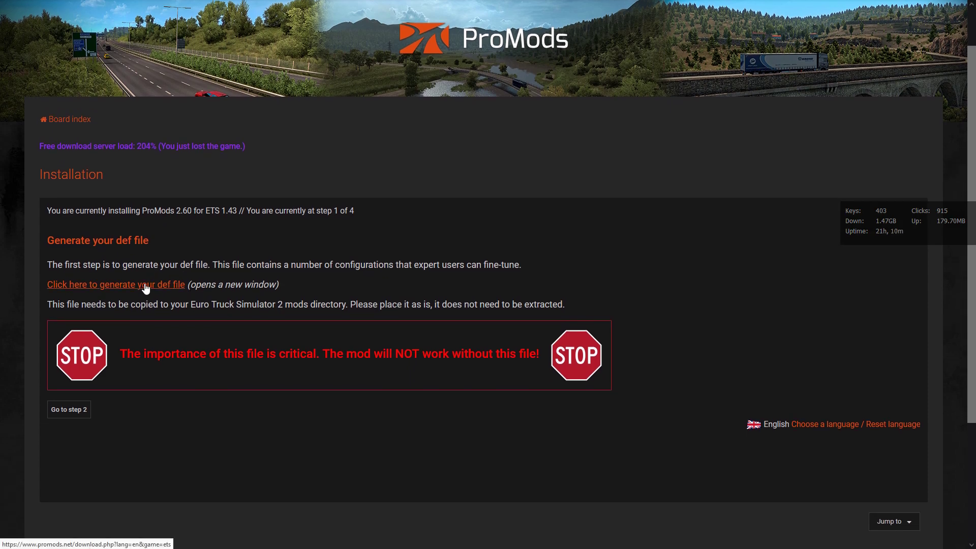
click(146, 288)
scroll(210, 296, down, 1)
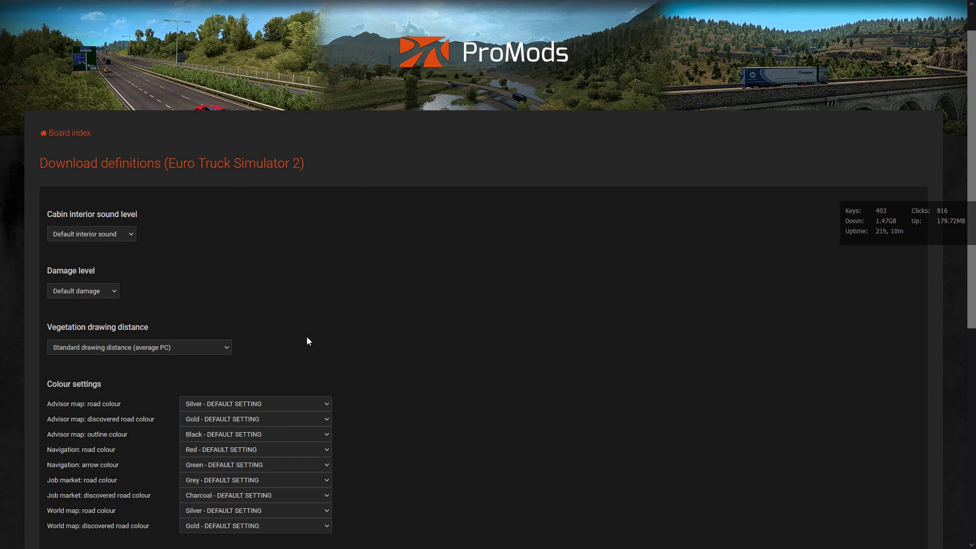
scroll(305, 341, down, 4)
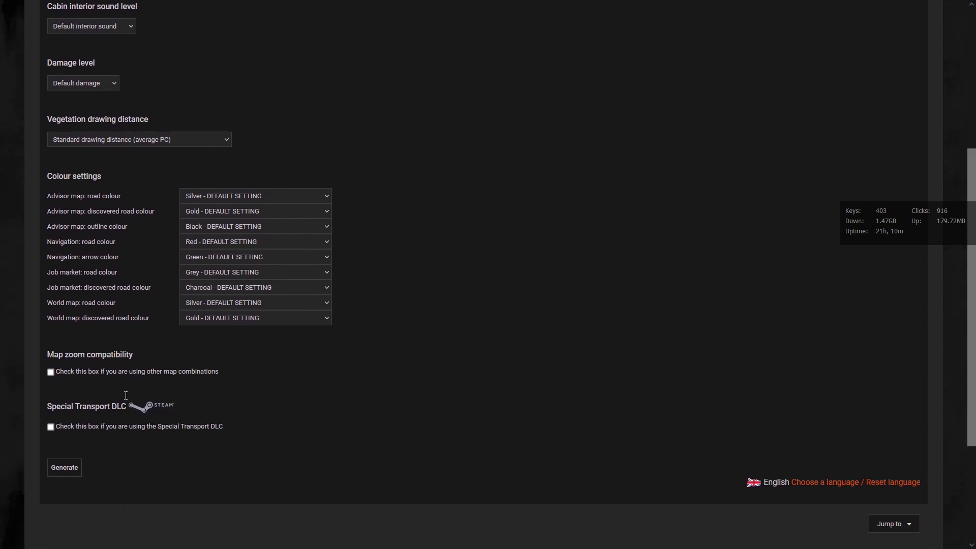
click(51, 410)
click(50, 356)
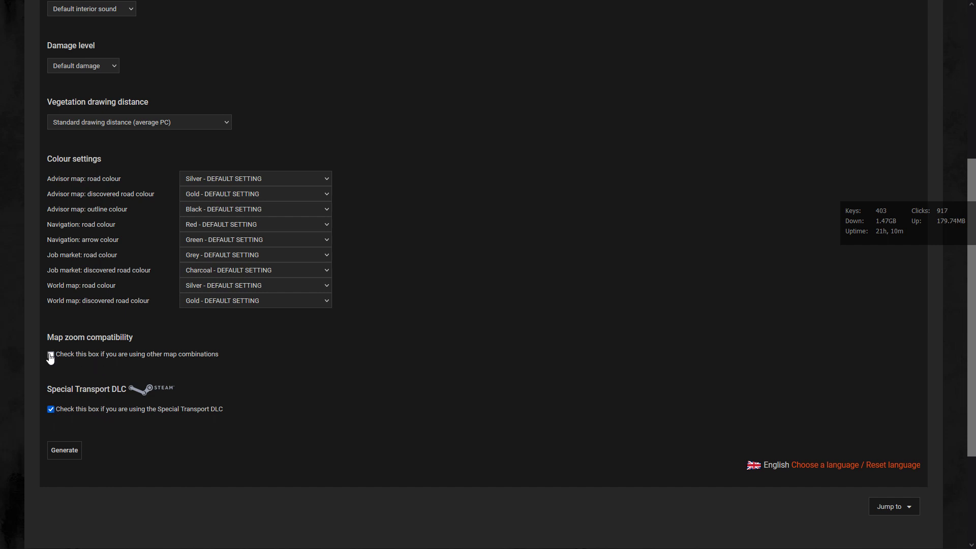
click(53, 357)
click(71, 453)
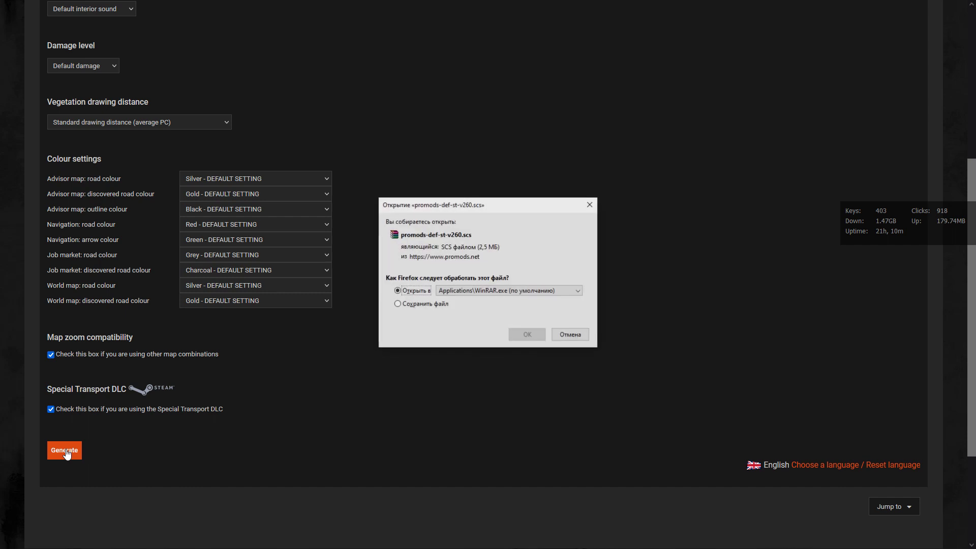
click(418, 304)
click(529, 336)
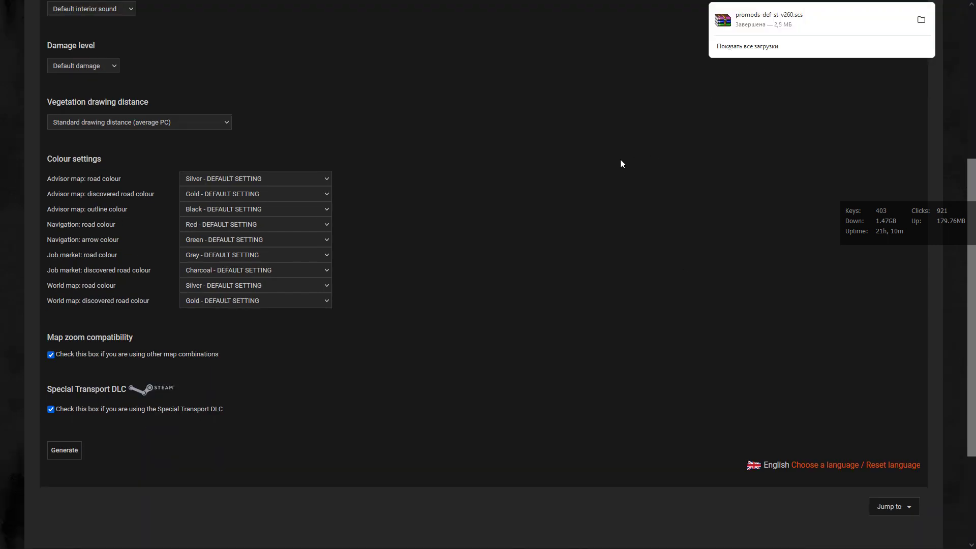
Step: Close the def file download tab and return to the full-screen step 1 page
scroll(518, 191, up, 5)
click(941, 12)
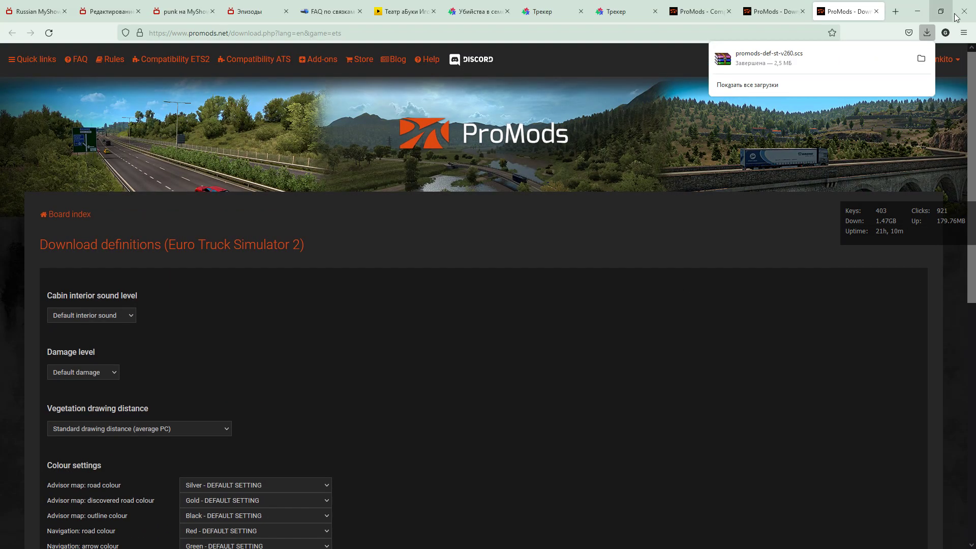
click(876, 11)
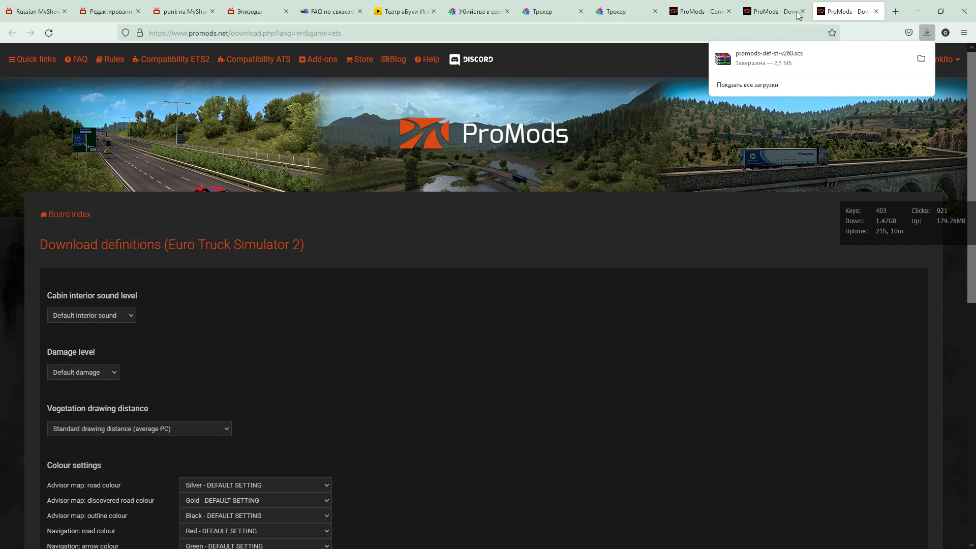
key(F11)
click(128, 411)
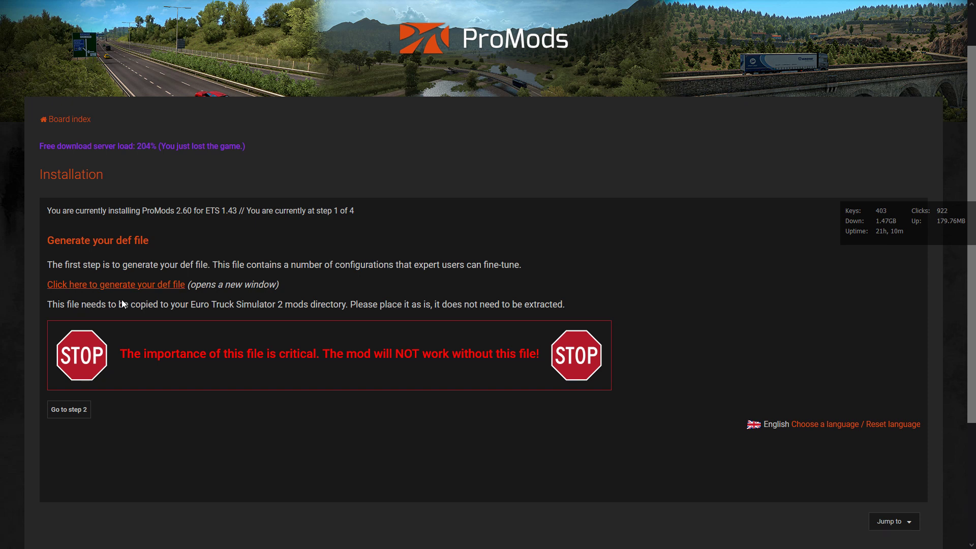
Step: Go to step 2 and pick the paid single-archive Premium Download
click(81, 411)
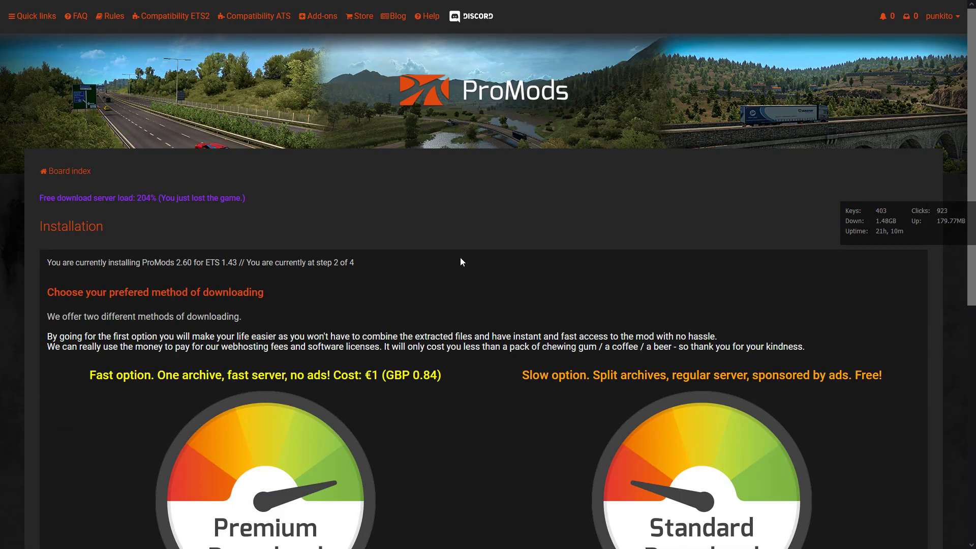
scroll(461, 262, down, 3)
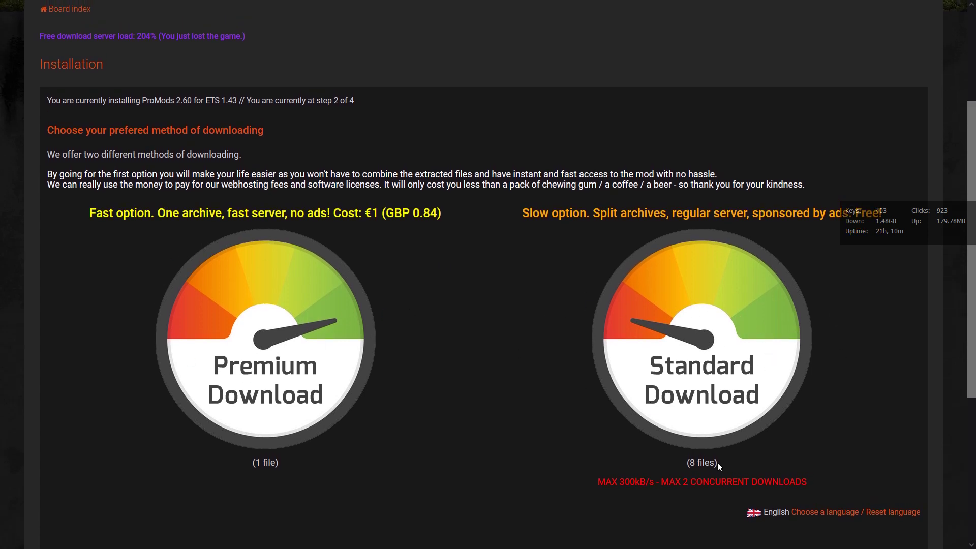
click(278, 346)
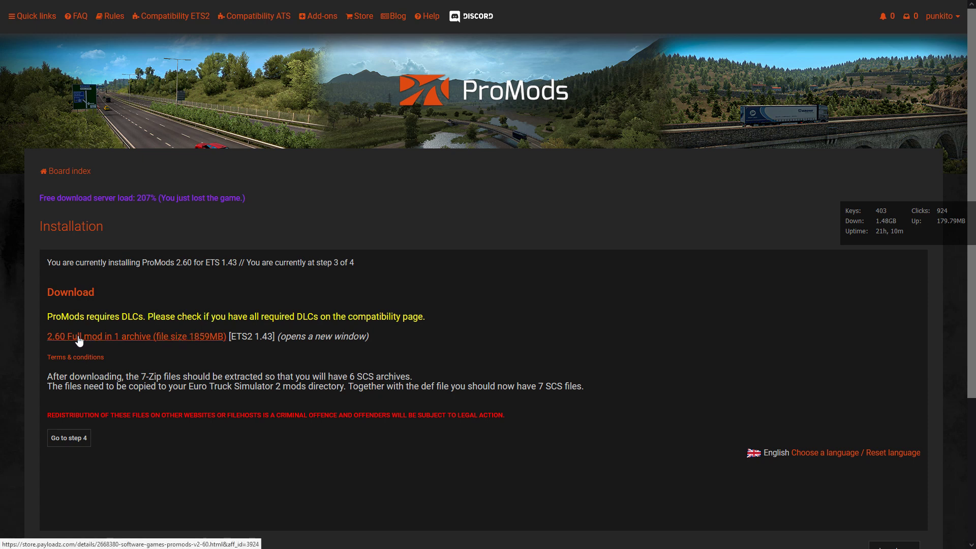
Step: Look over the €1.00 ProMods v2.60 PayLoadz listing, then go back to step 2
click(176, 337)
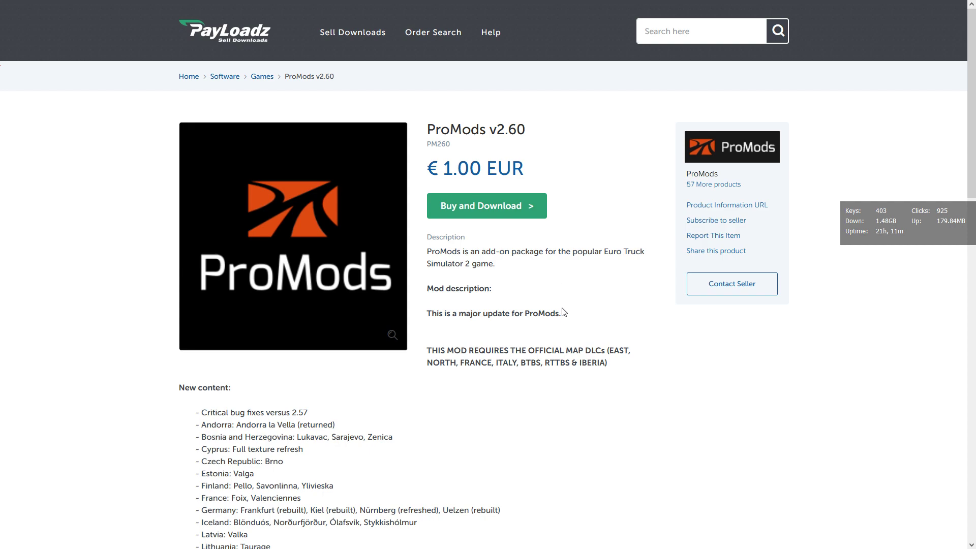
scroll(578, 298, down, 3)
scroll(578, 298, down, 4)
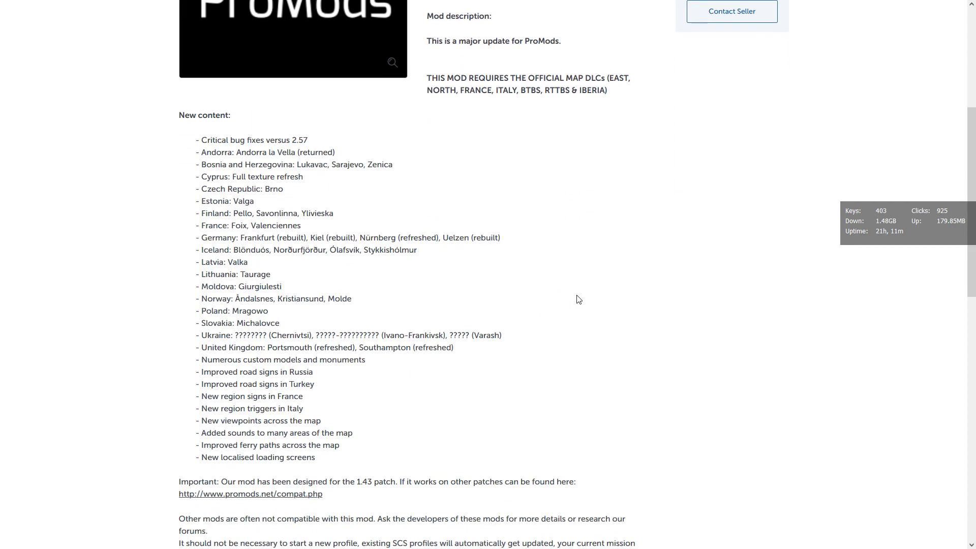
scroll(579, 300, down, 2)
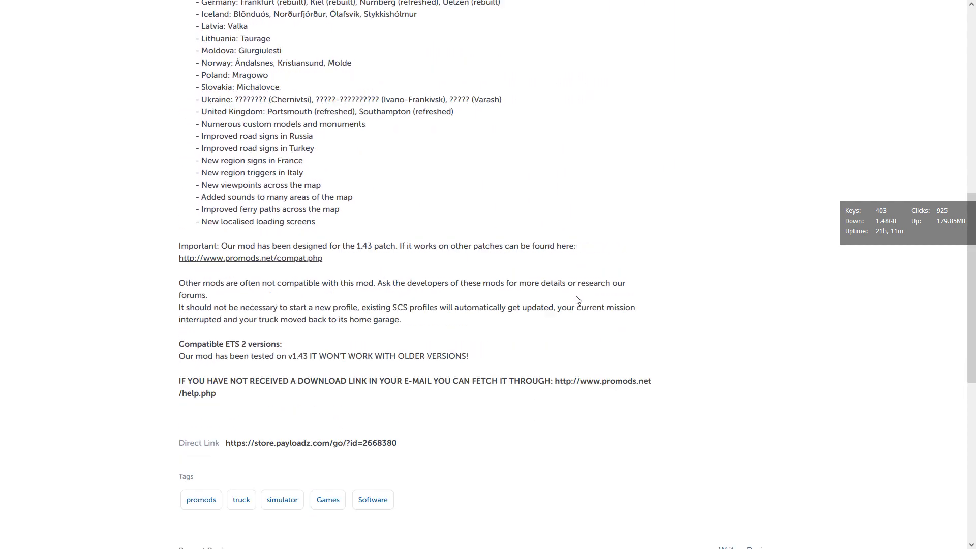
scroll(579, 264, up, 9)
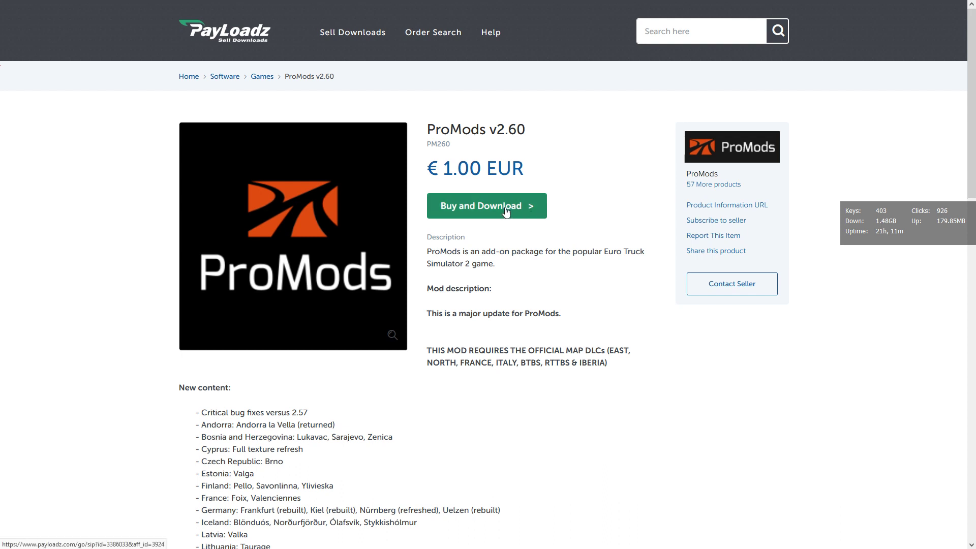
key(alt+Left)
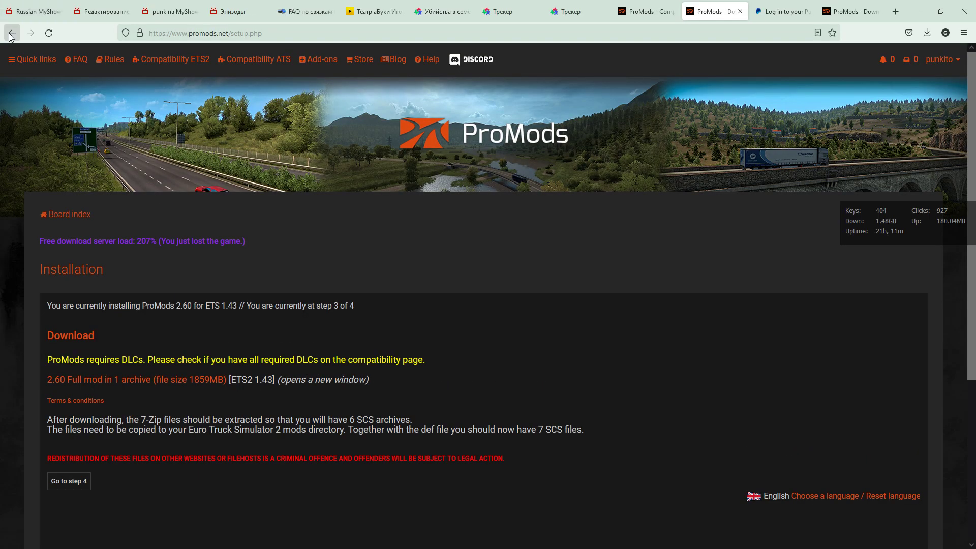
click(12, 34)
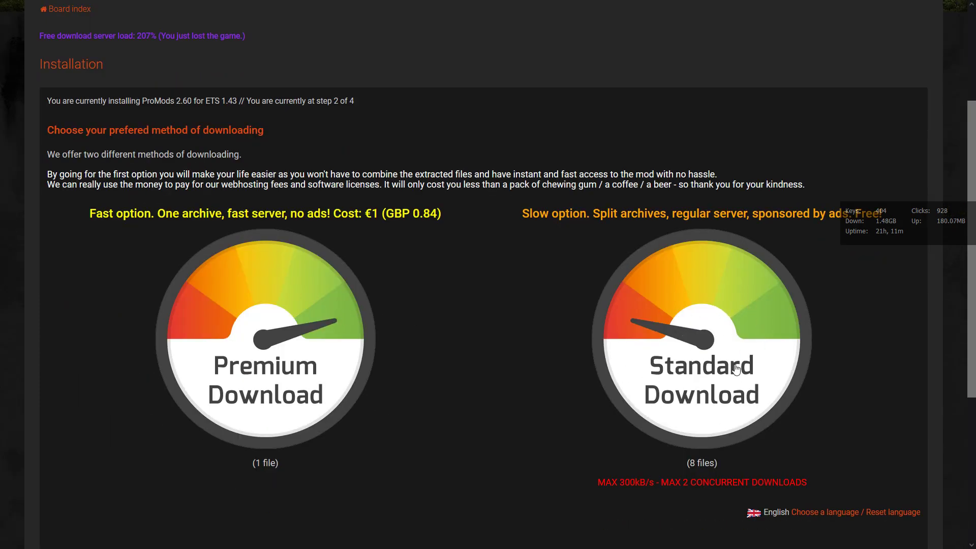
Step: Choose the free Standard Download and save the first Multipack archive promods-v260.7z.001
click(682, 345)
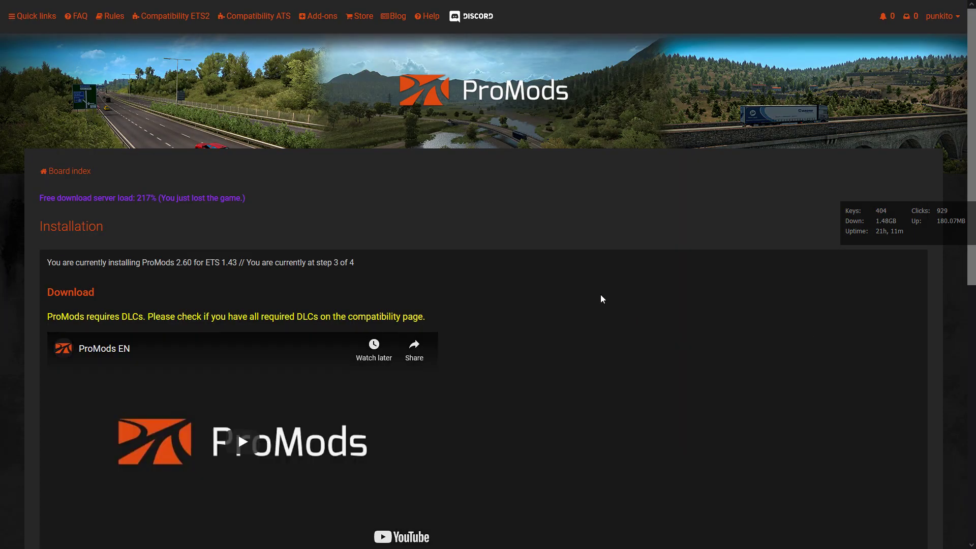
scroll(501, 268, down, 6)
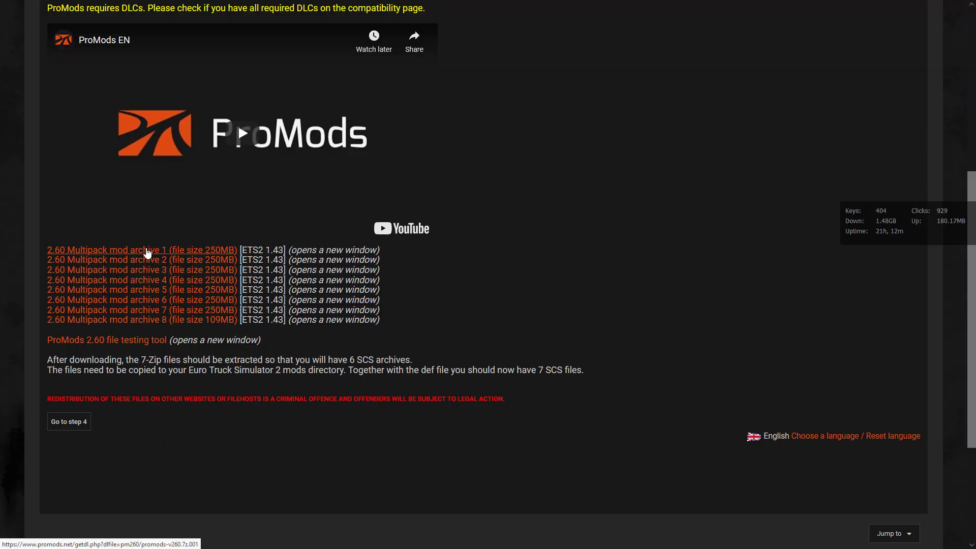
click(147, 250)
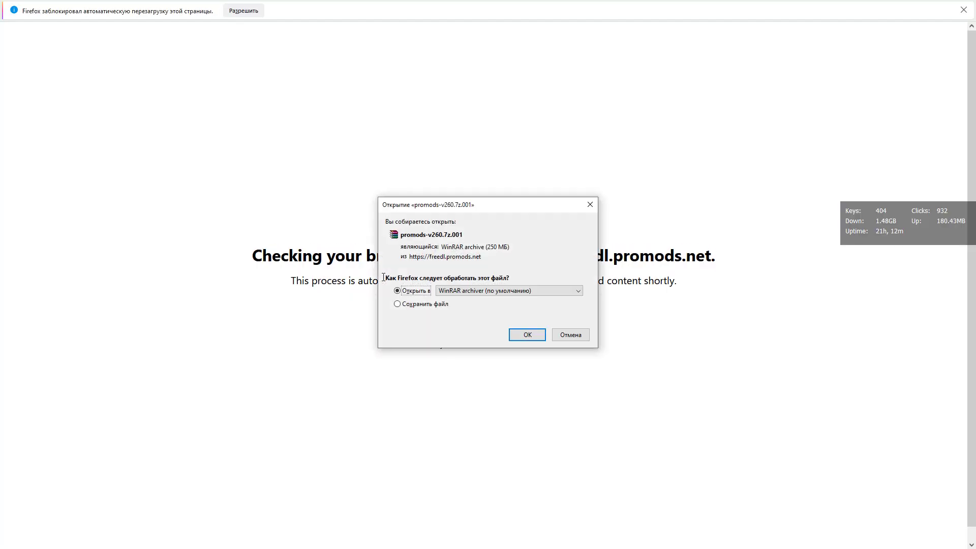
click(416, 304)
click(528, 335)
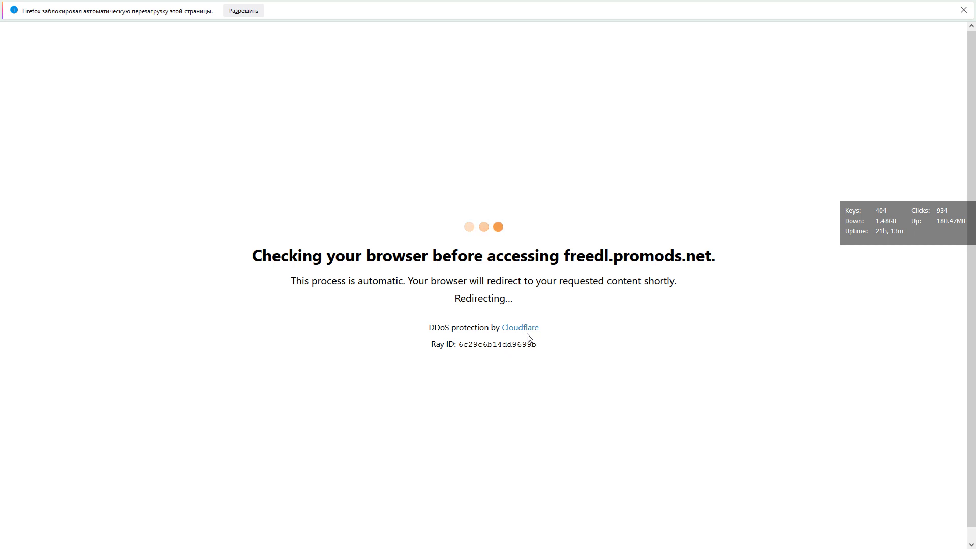
Step: Check the download progress and return to the ProMods Download tab
mouse_move(772, 3)
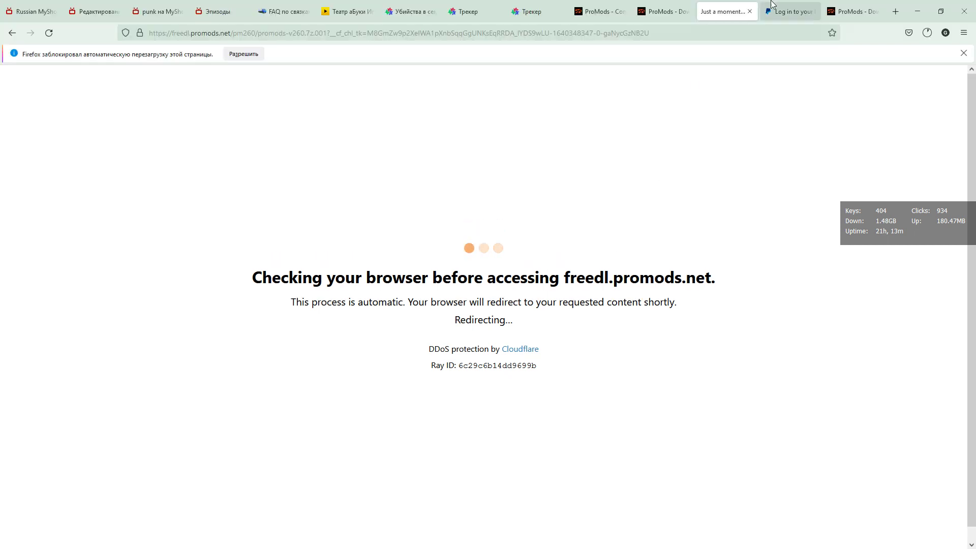
click(927, 33)
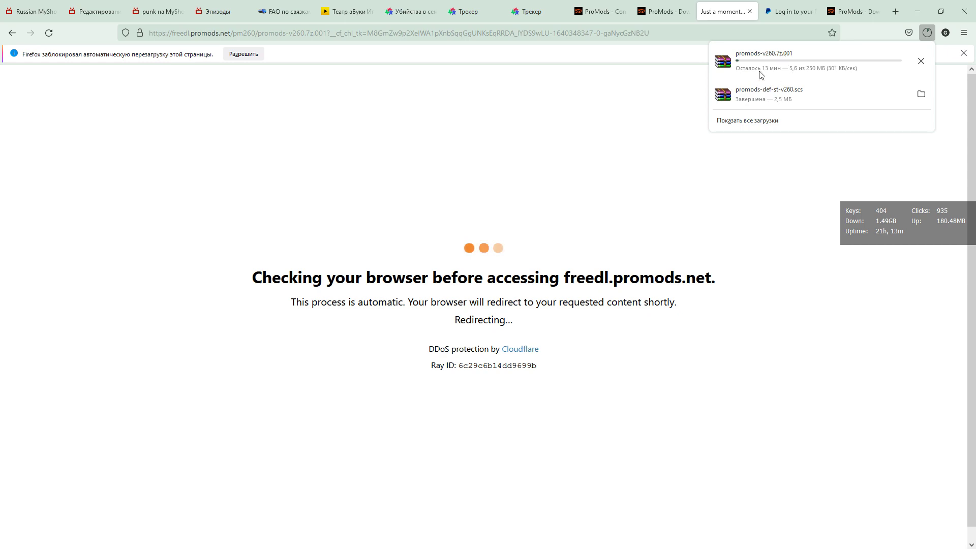
click(664, 11)
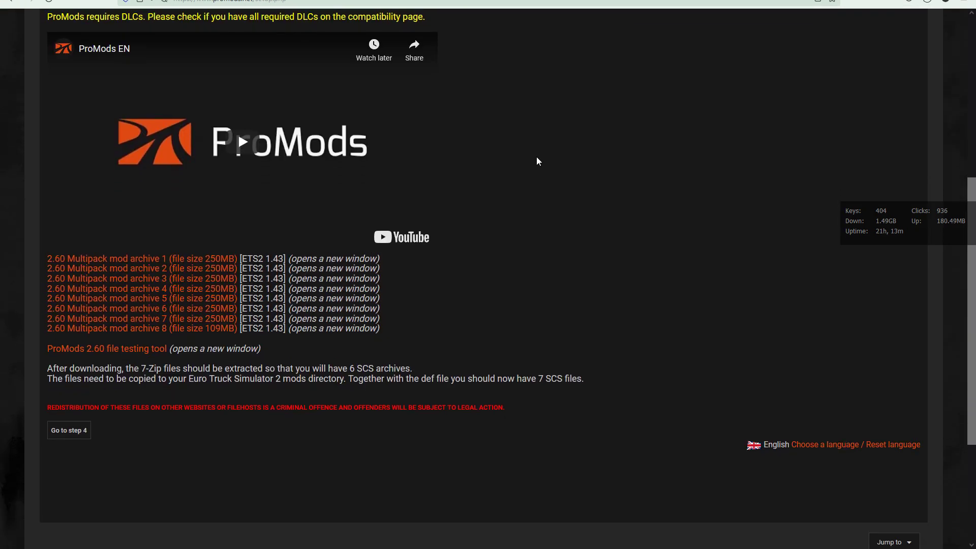
Step: Request Multipack archive 2, dismiss the cookie notice, and return to the Download tab
click(144, 260)
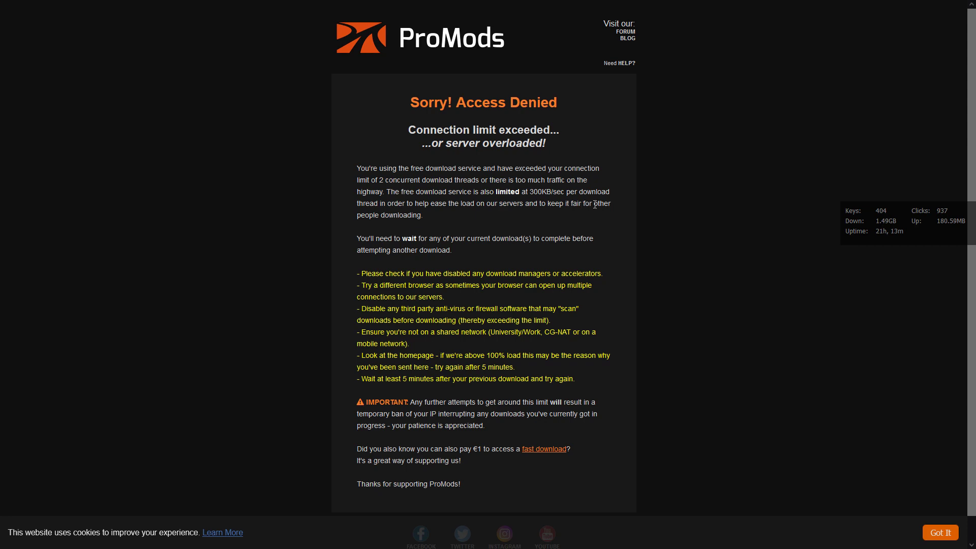
click(941, 533)
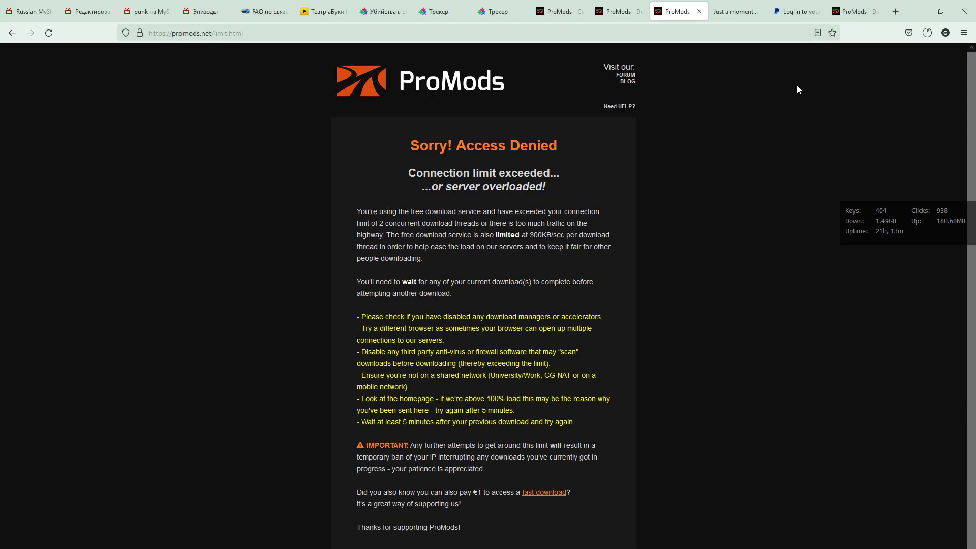
mouse_move(753, 1)
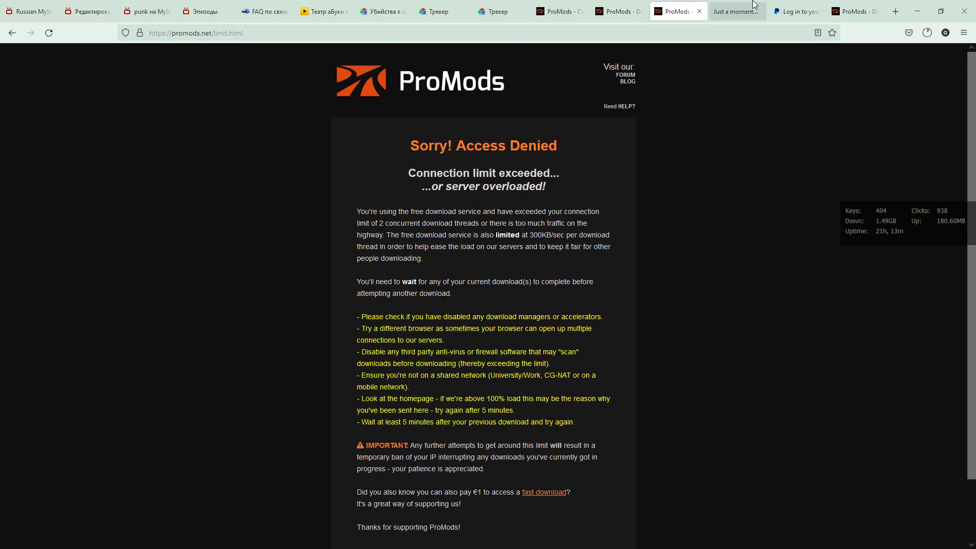
click(611, 14)
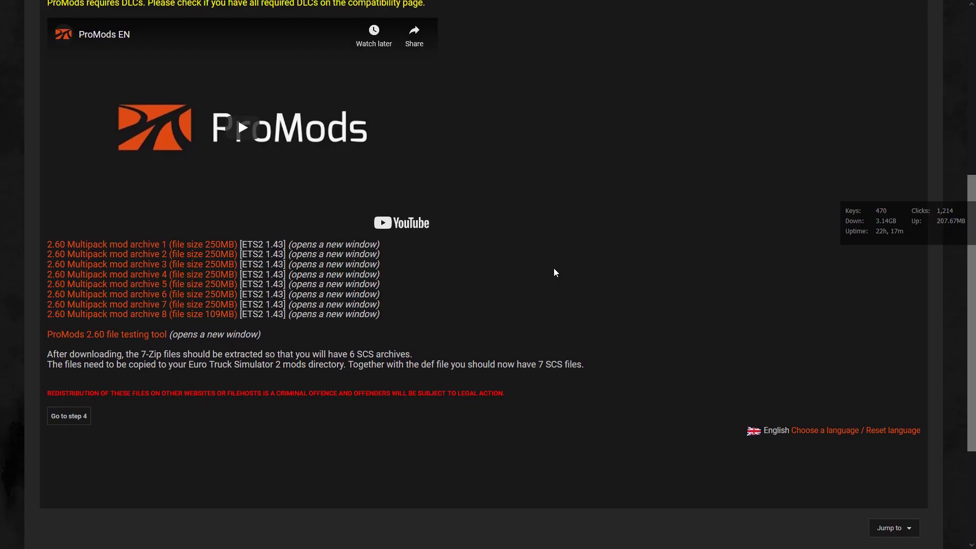
Step: Start Multipack archive 8, check download progress, and close the Access Denied tab
scroll(534, 266, up, 2)
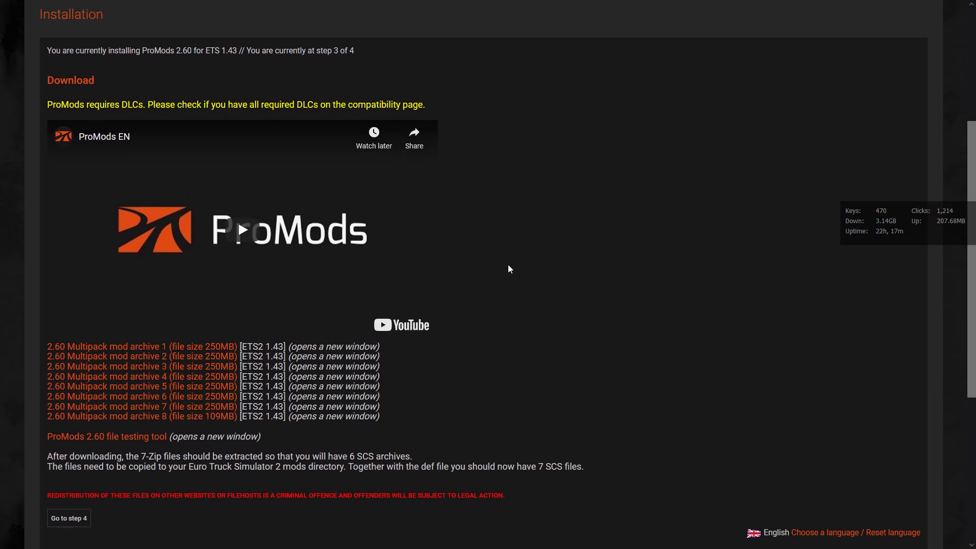
scroll(508, 264, down, 1)
click(122, 365)
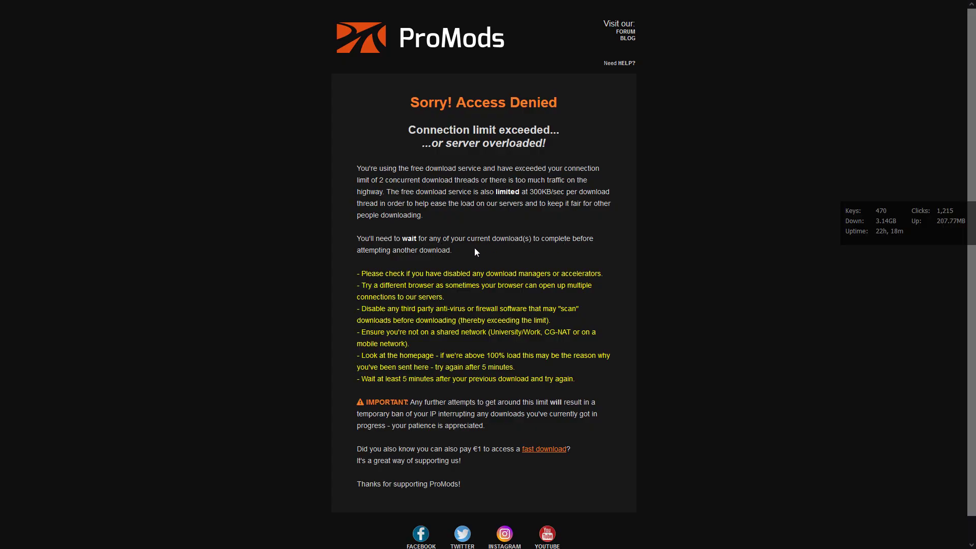
mouse_move(961, 2)
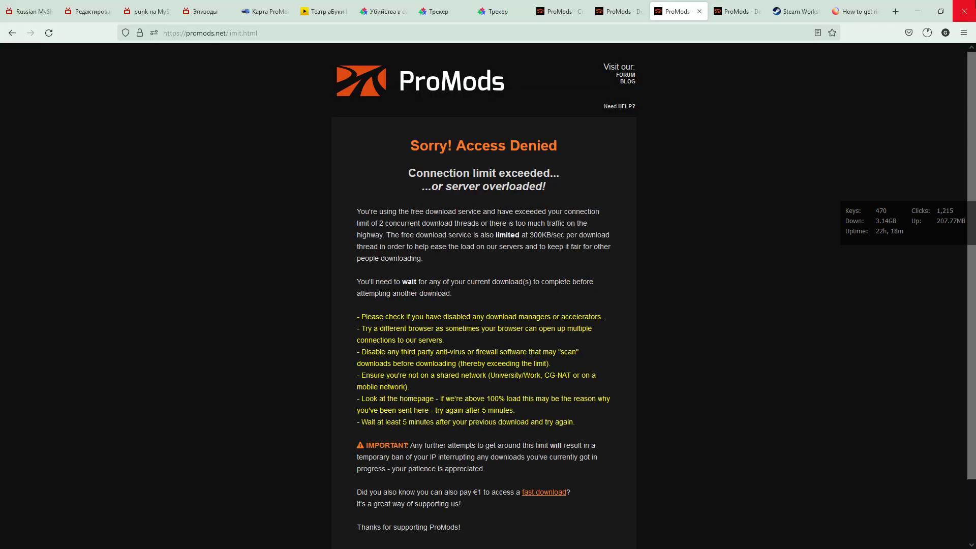
click(930, 32)
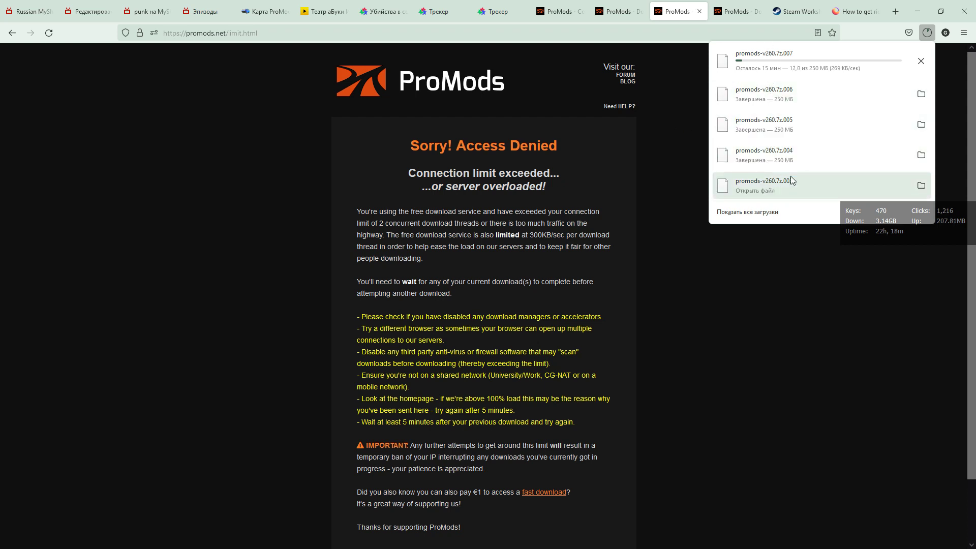
click(267, 203)
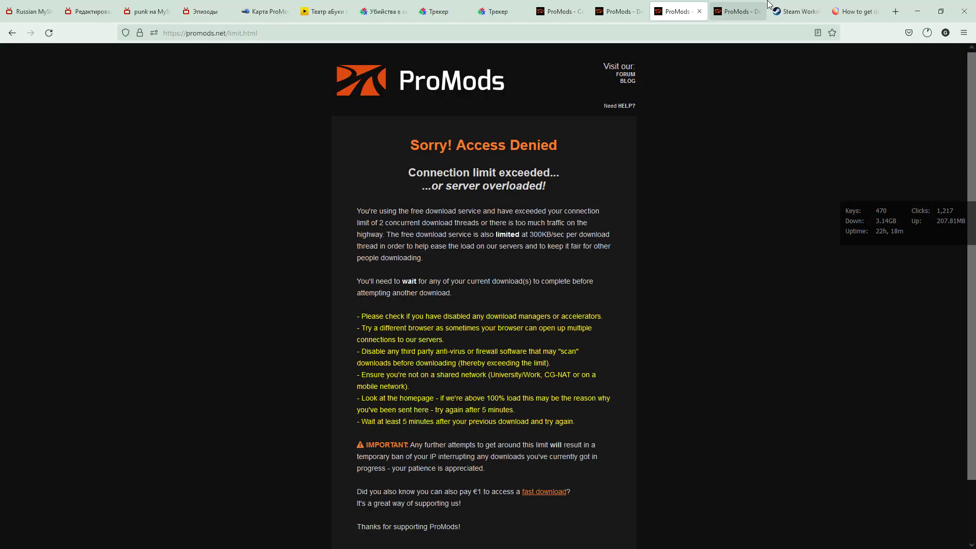
click(699, 11)
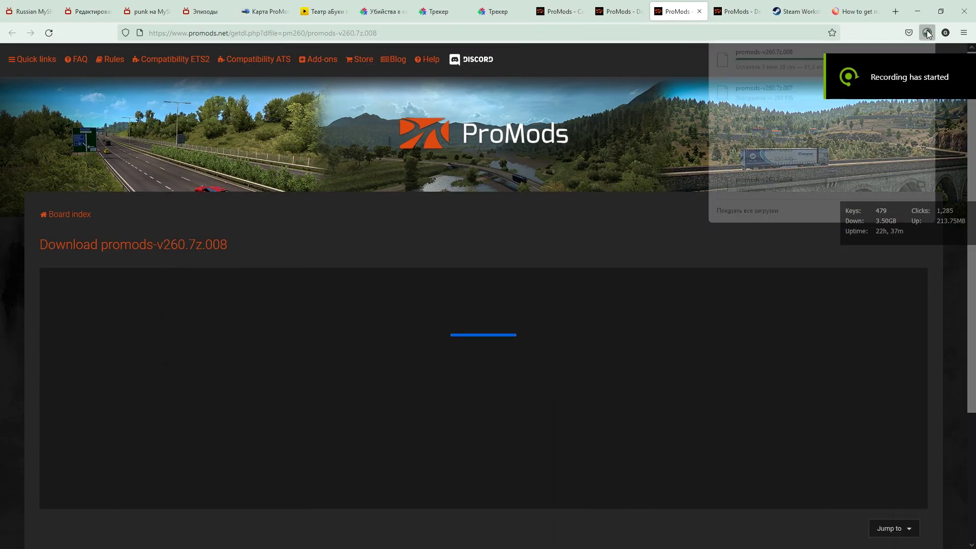
Step: Check downloads and request the ProMods 2.60 file testing tool from the step 3 page
click(927, 34)
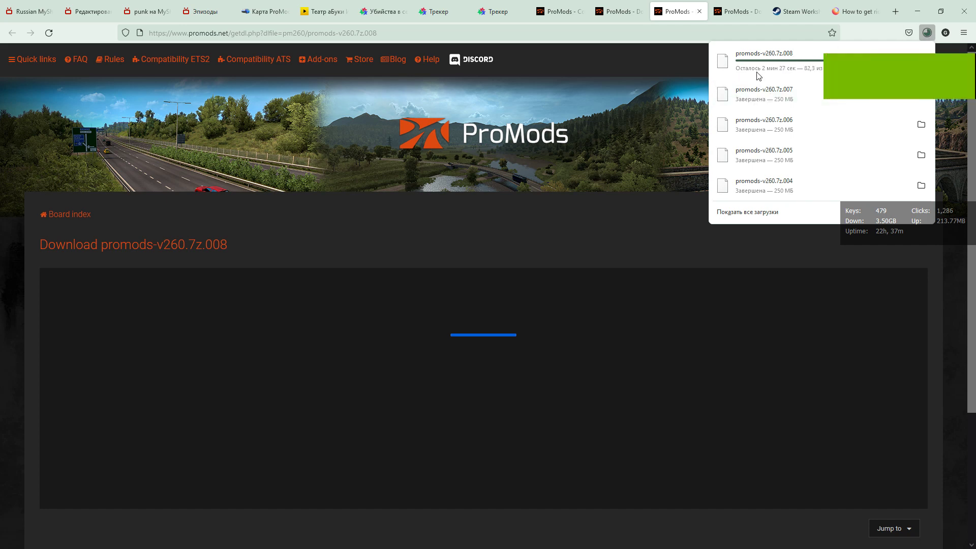
click(611, 13)
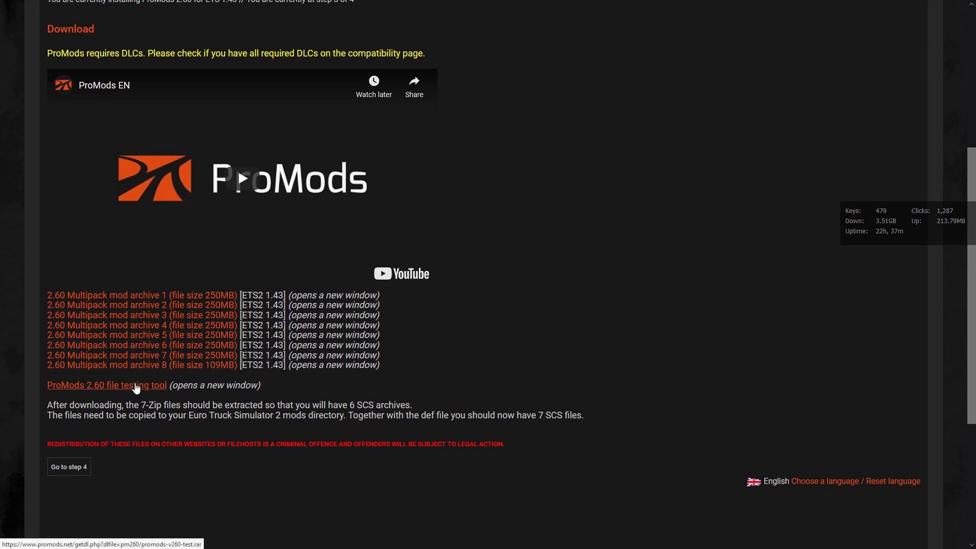
click(136, 387)
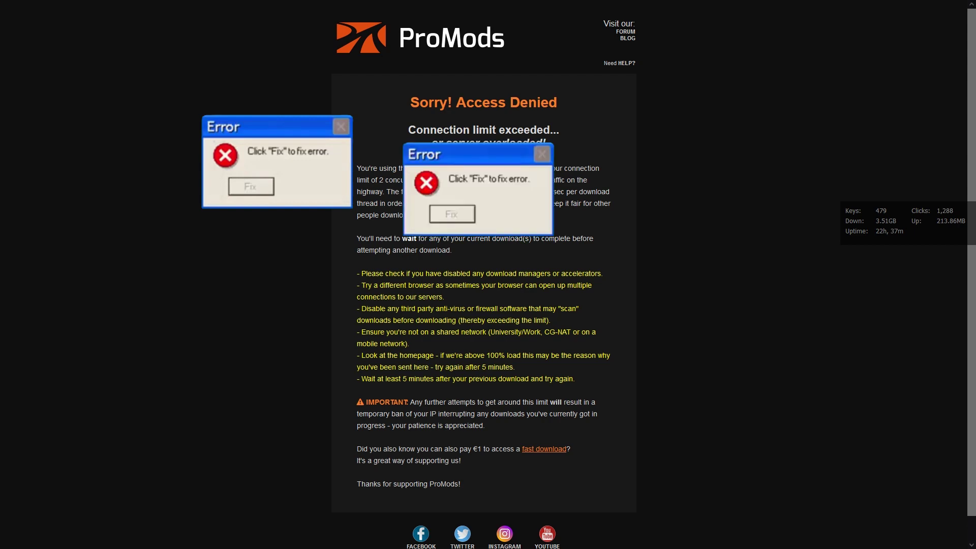
mouse_move(662, 18)
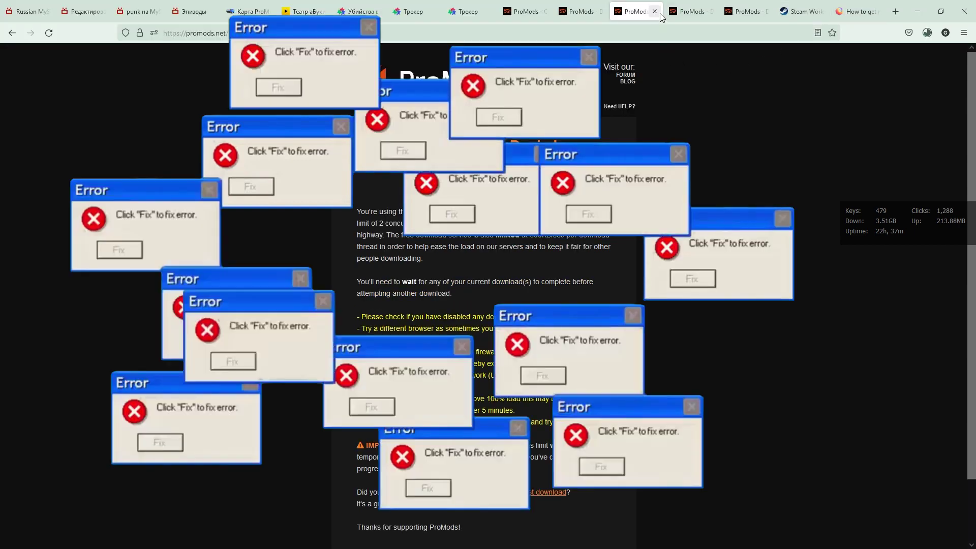
click(602, 15)
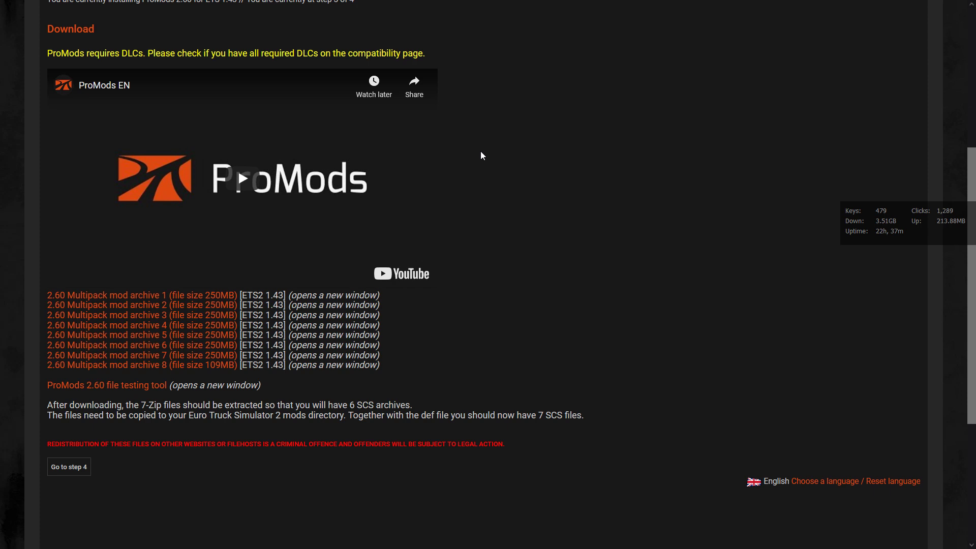
Step: Open the ProMods Add-ons page from the top navigation bar
scroll(482, 155, up, 5)
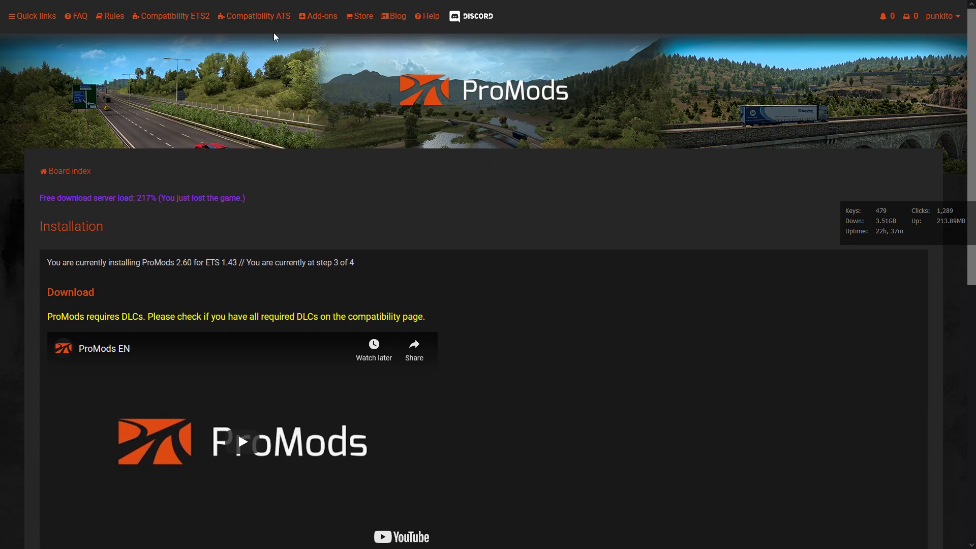
click(319, 20)
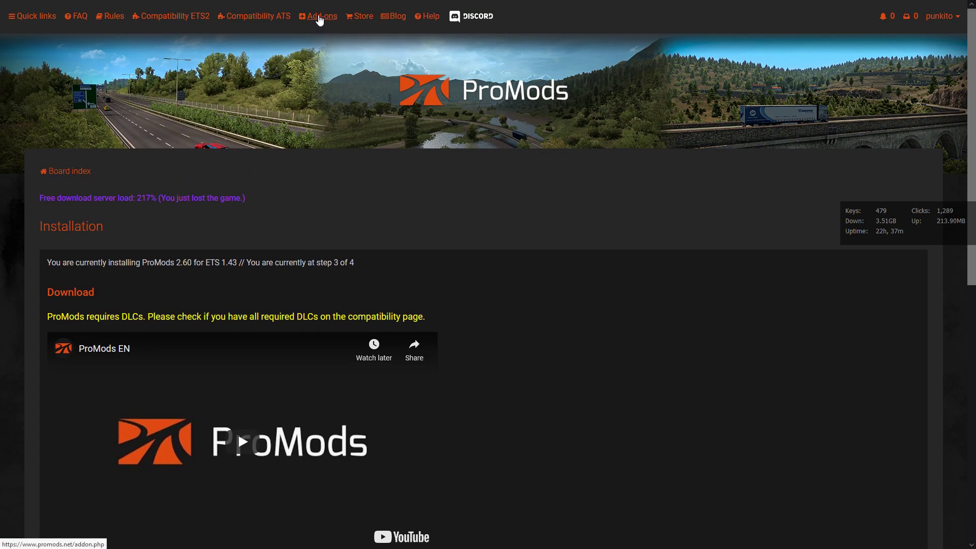
click(319, 19)
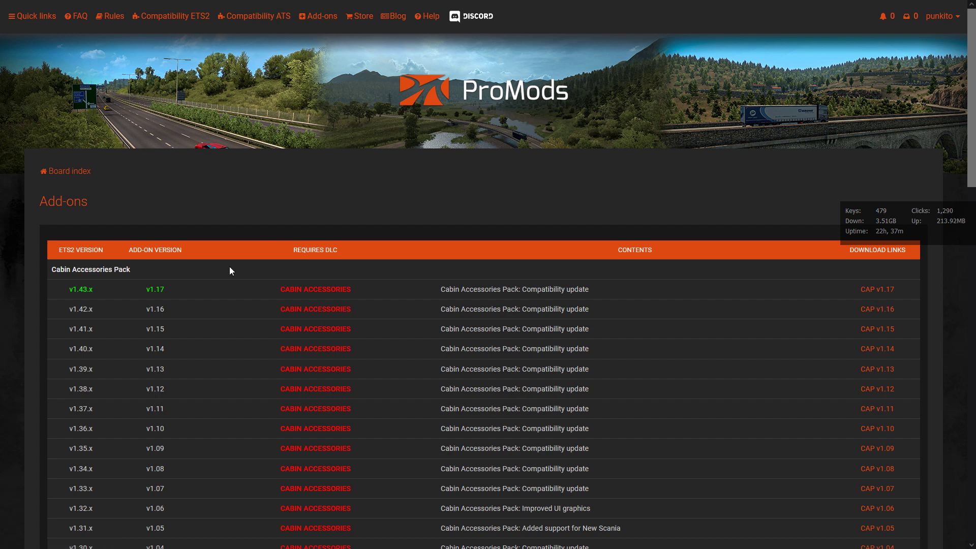
Step: Scroll to the Middle-East Add-On Pack rows and start the v2.60 installation
scroll(373, 273, down, 5)
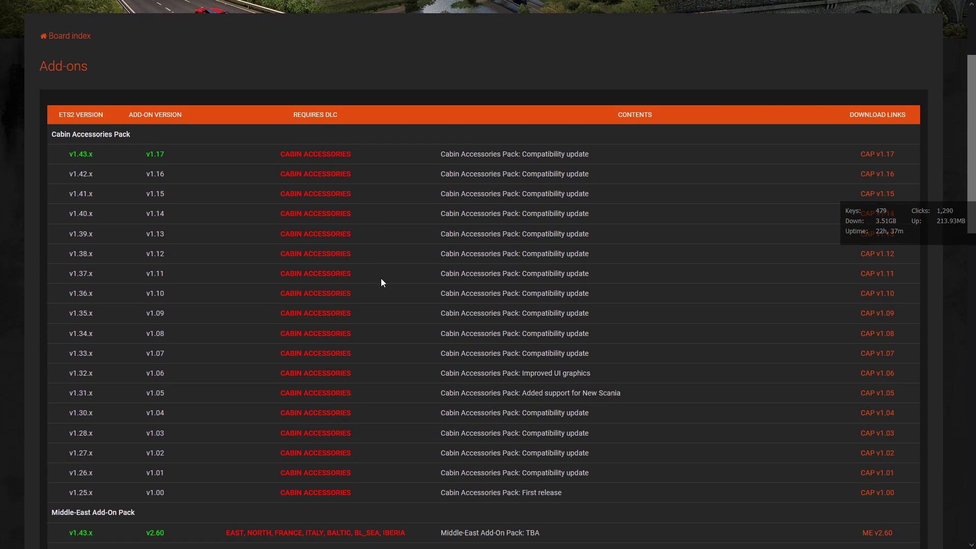
scroll(383, 283, up, 3)
scroll(382, 283, down, 1)
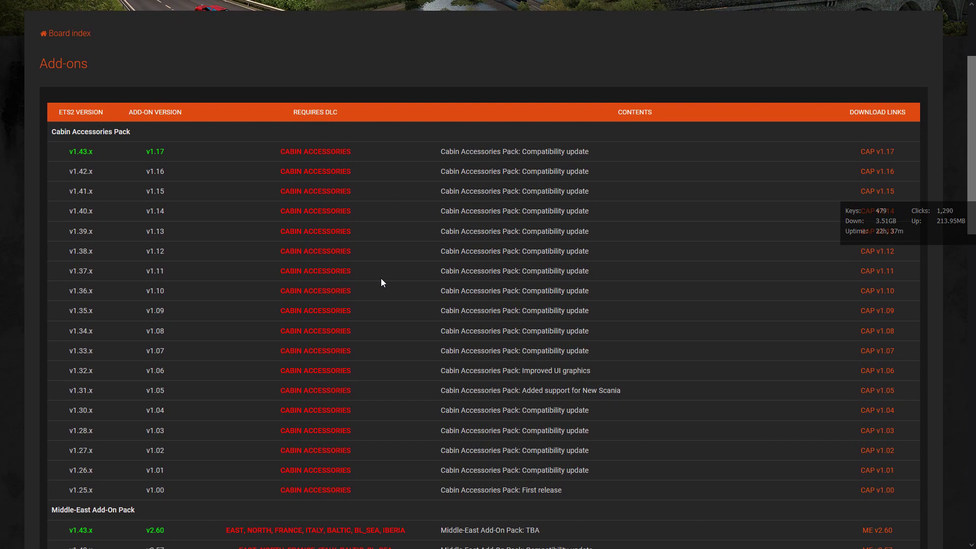
scroll(382, 283, down, 5)
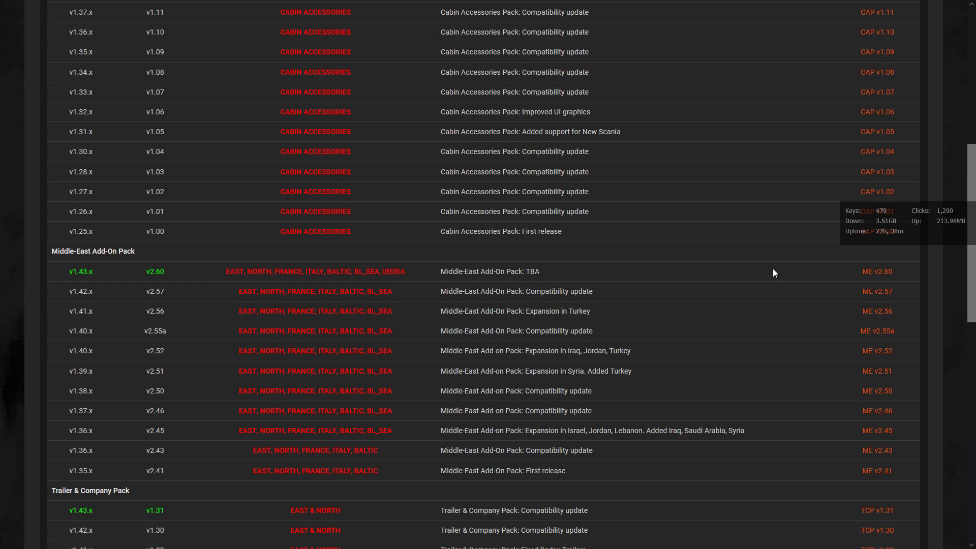
click(889, 272)
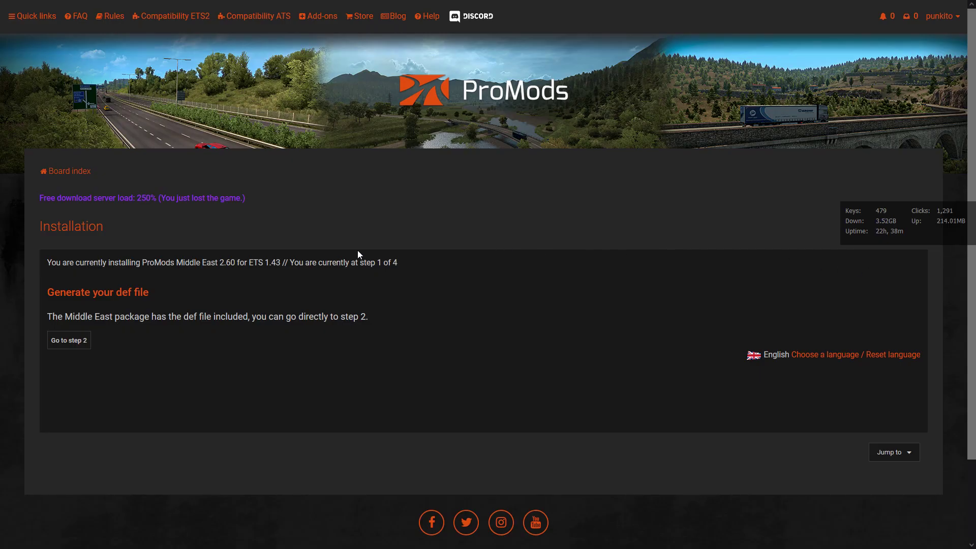
Step: Take the free Standard Download at step 2 and open the promods-me-v260.7z download
click(74, 341)
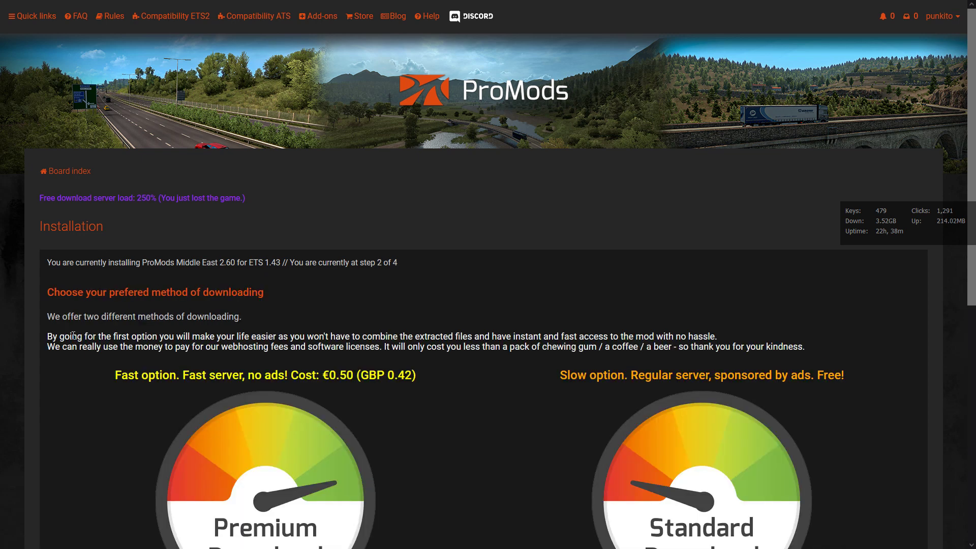
scroll(441, 289, down, 4)
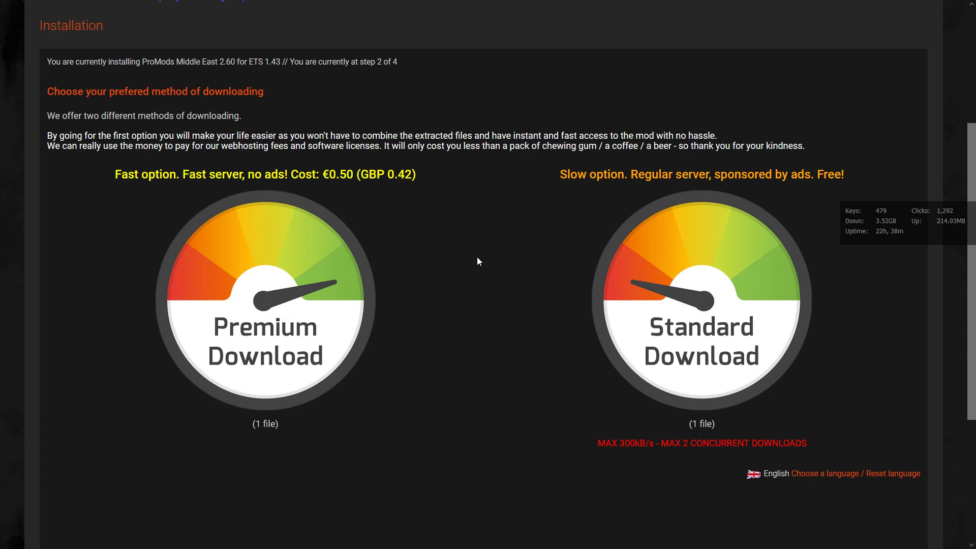
click(691, 304)
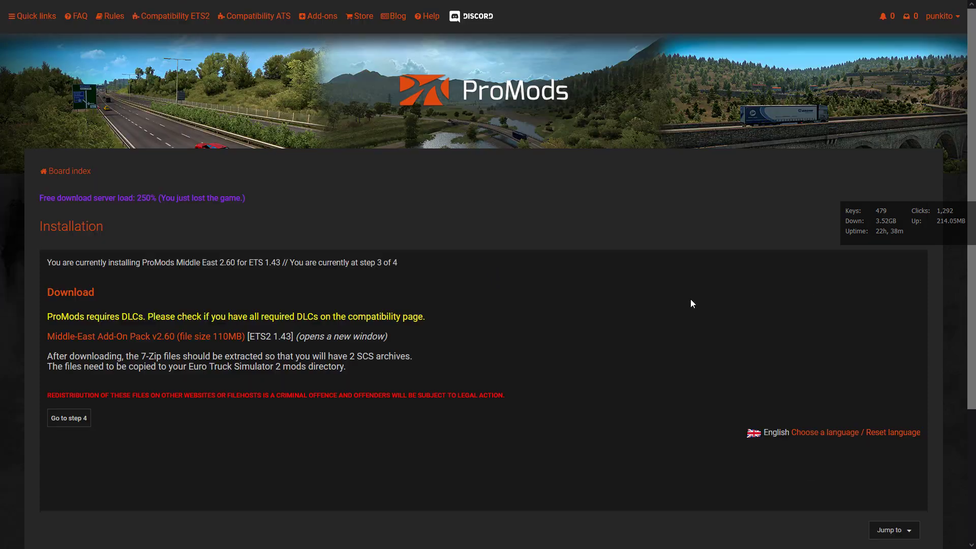
click(200, 333)
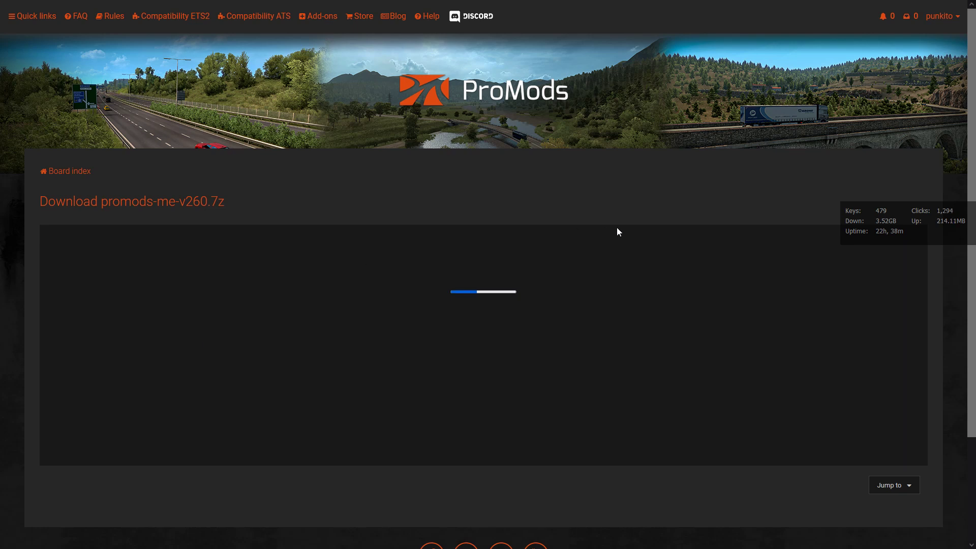
Step: Check the ProMods download progress, then close Firefox's downloads panel on the ETS2 Compatibility page
mouse_move(815, 3)
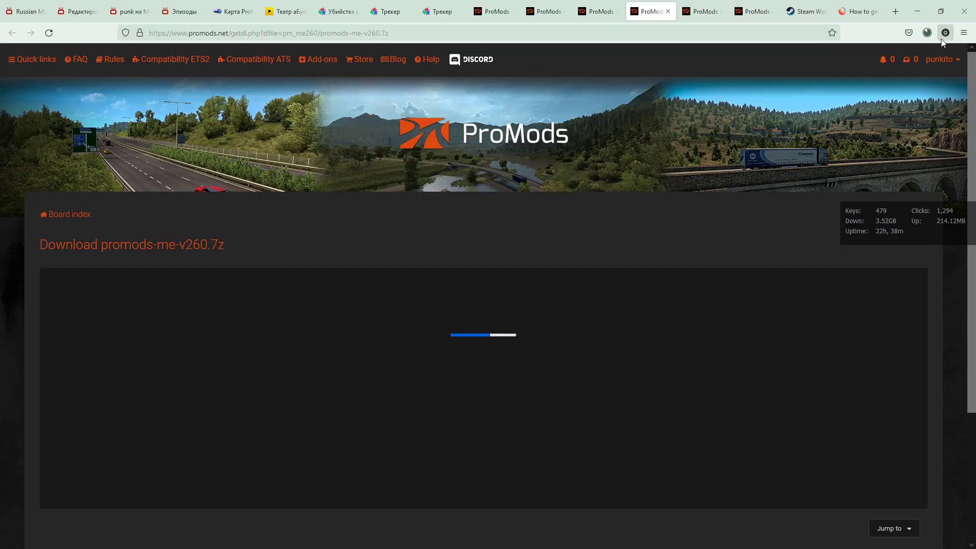
click(928, 33)
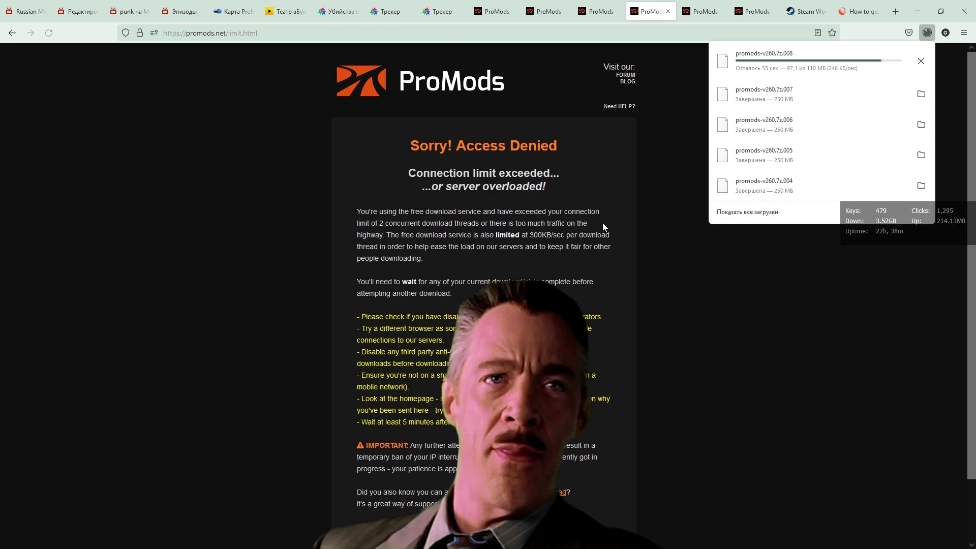
click(618, 182)
click(617, 178)
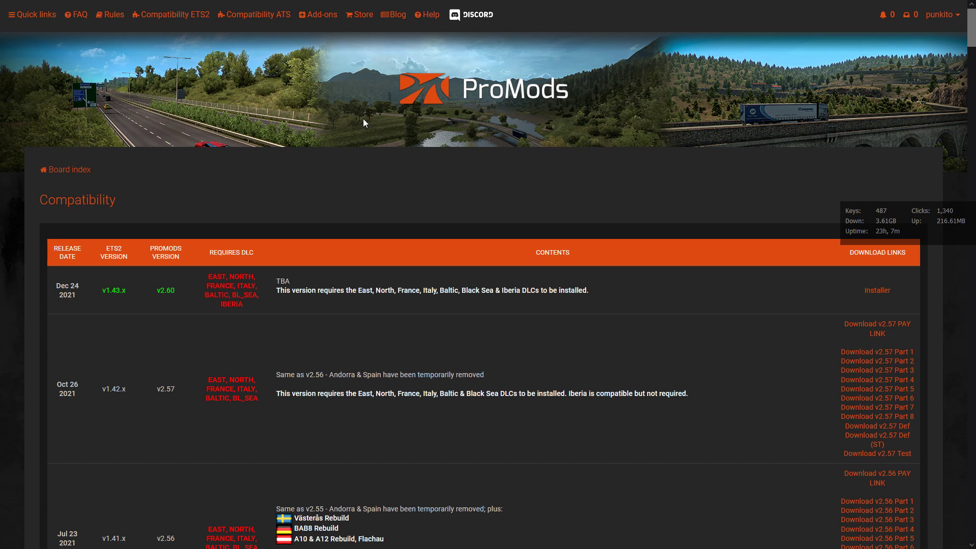
Step: Open the ATS compatibility table and the newest installer, then continue through steps 2 and 3
click(251, 15)
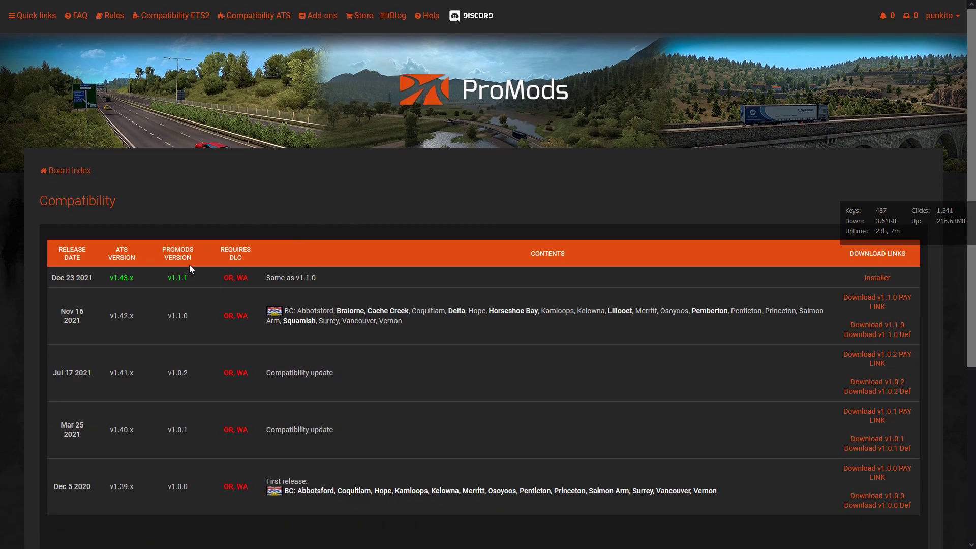
click(881, 277)
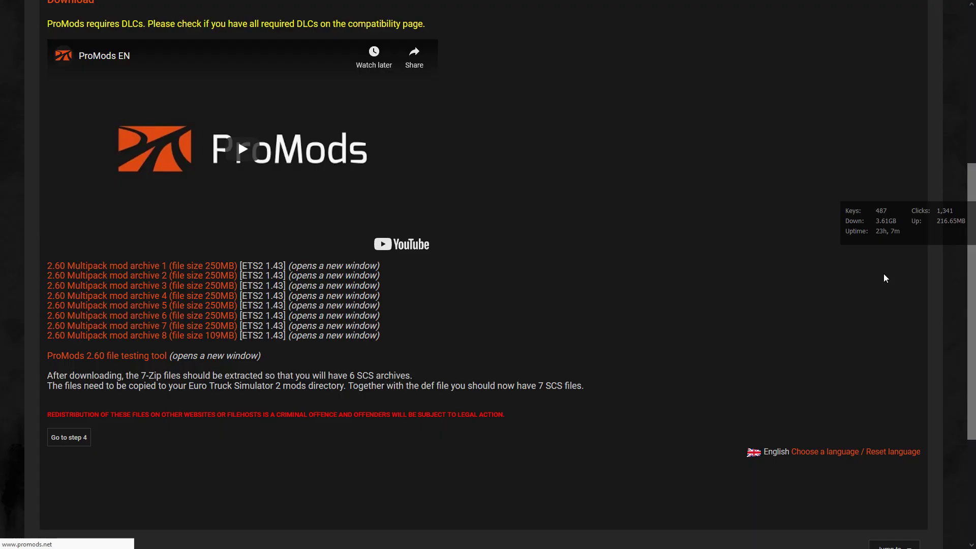
click(884, 278)
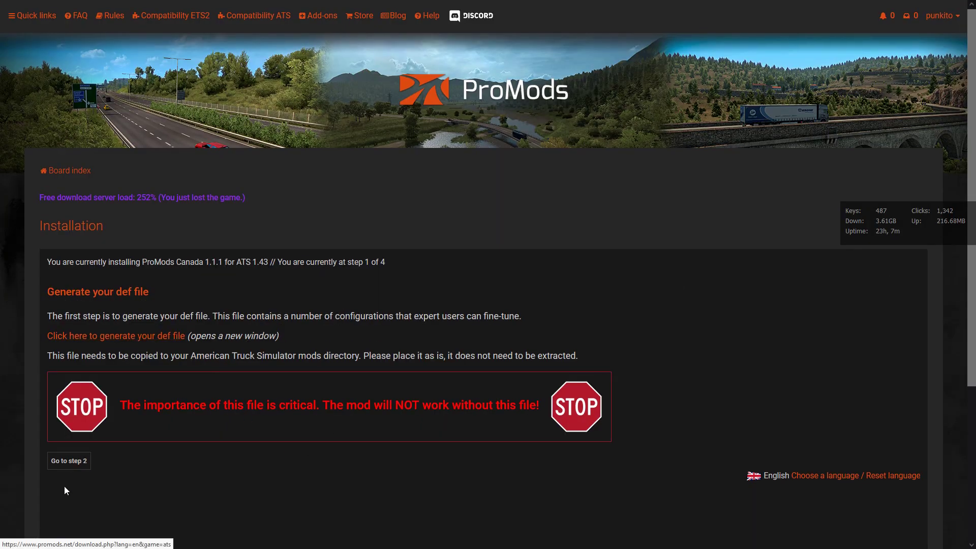
click(75, 459)
scroll(478, 364, down, 4)
click(702, 277)
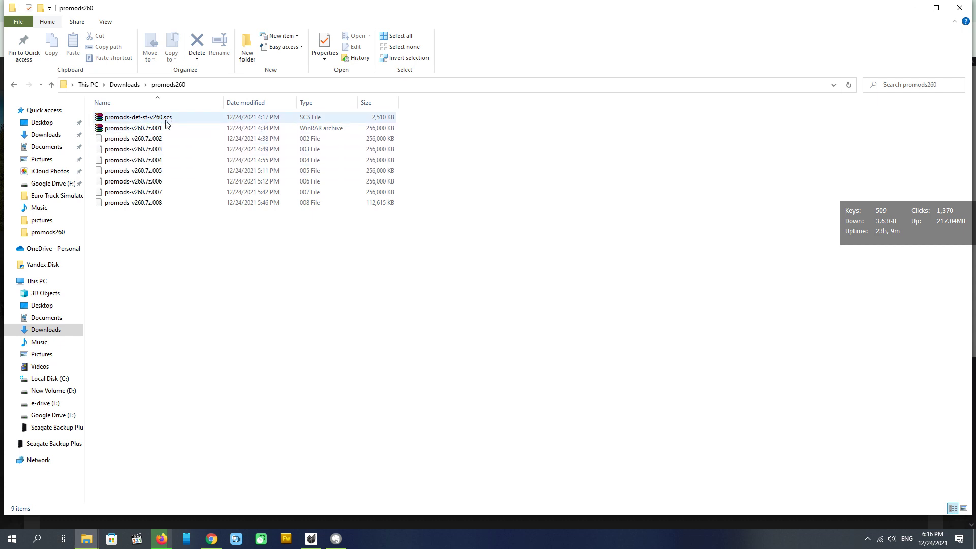
Step: Extract promods-v260.7z.001 with 7-Zip into a promods-v260 folder
right_click(151, 131)
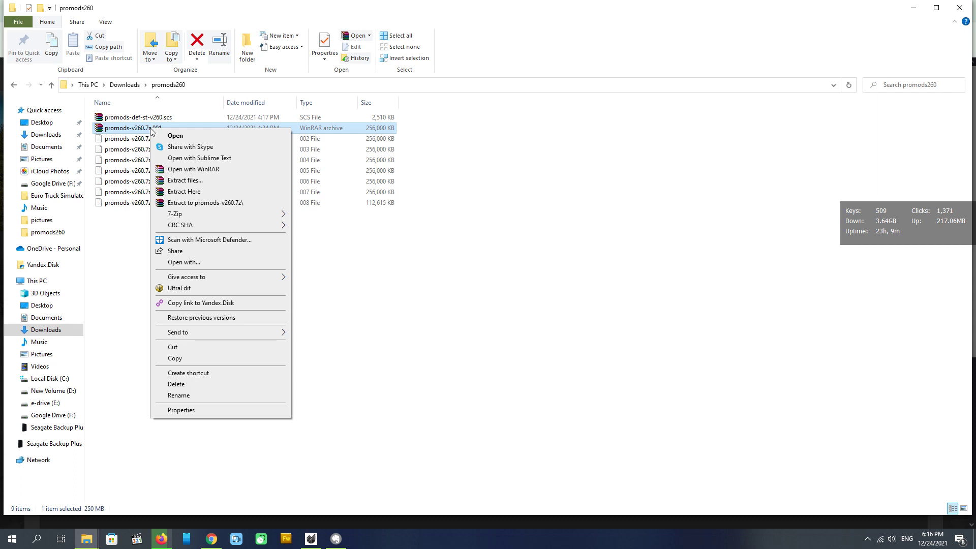
mouse_move(184, 217)
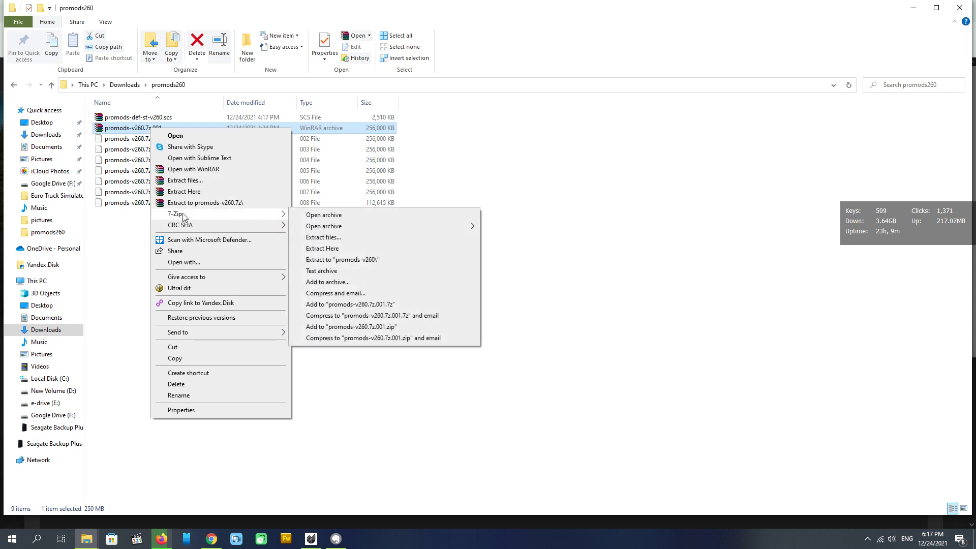
click(324, 237)
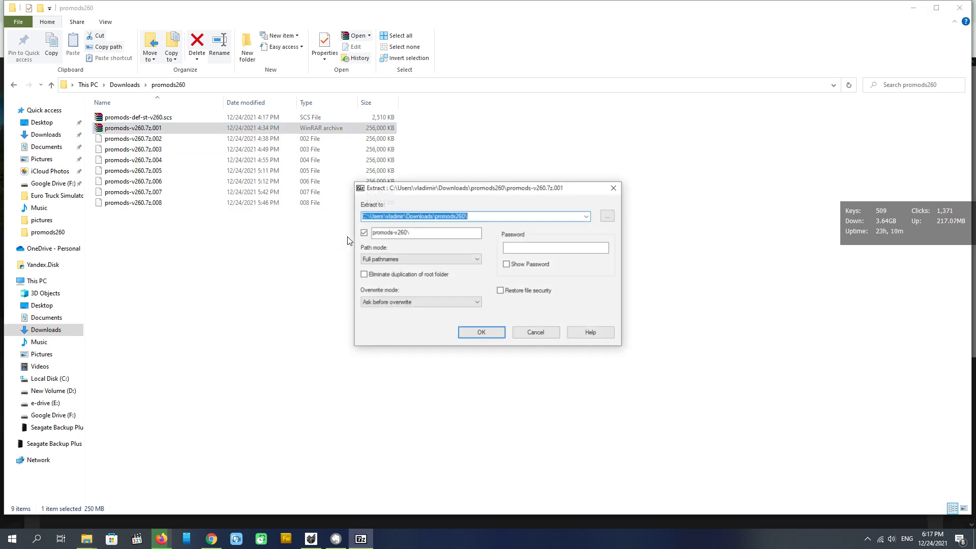
click(494, 331)
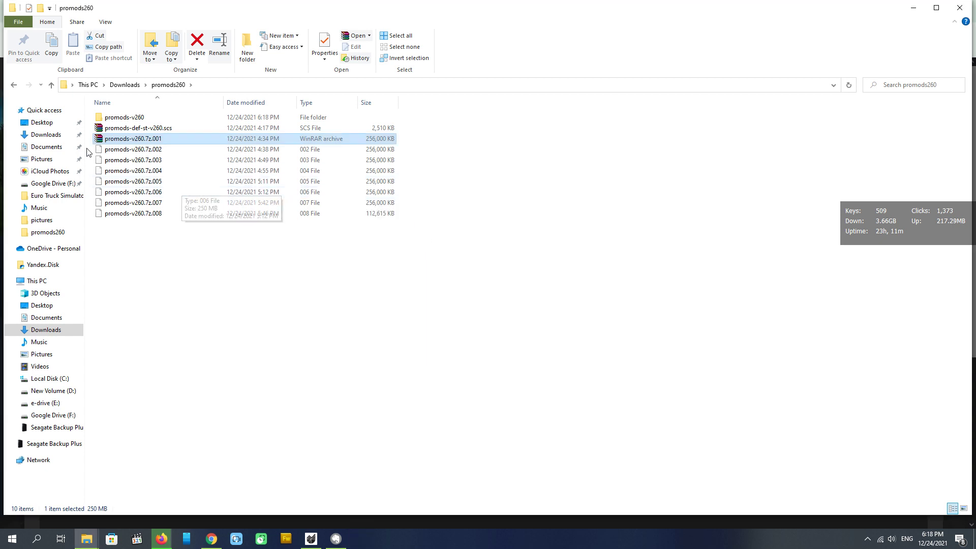
Step: Move promods-def-st-v260.scs into the promods-v260 folder and open that folder
click(150, 130)
drag(150, 129, 137, 119)
double_click(137, 118)
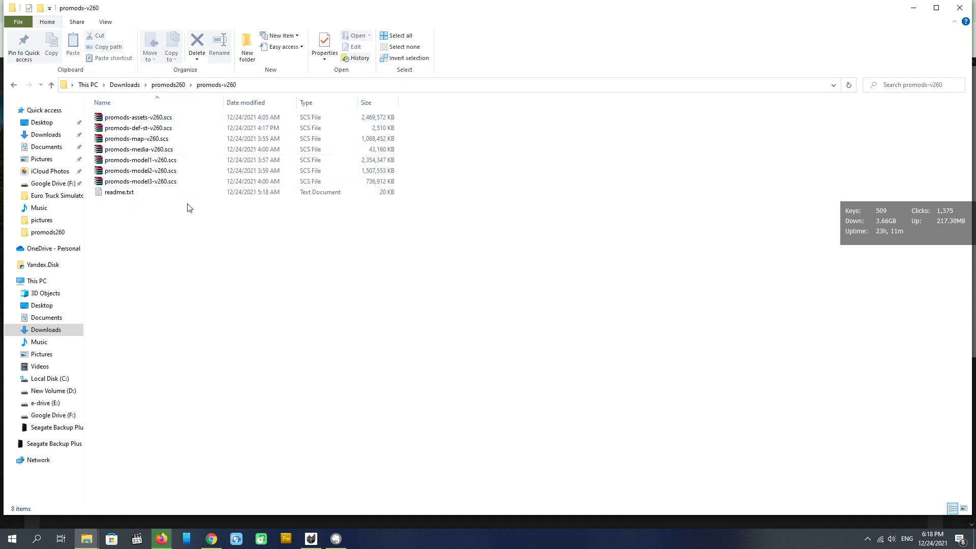
Step: Copy the seven v260 .scs files and paste them into the ETS2 mod folder
click(164, 118)
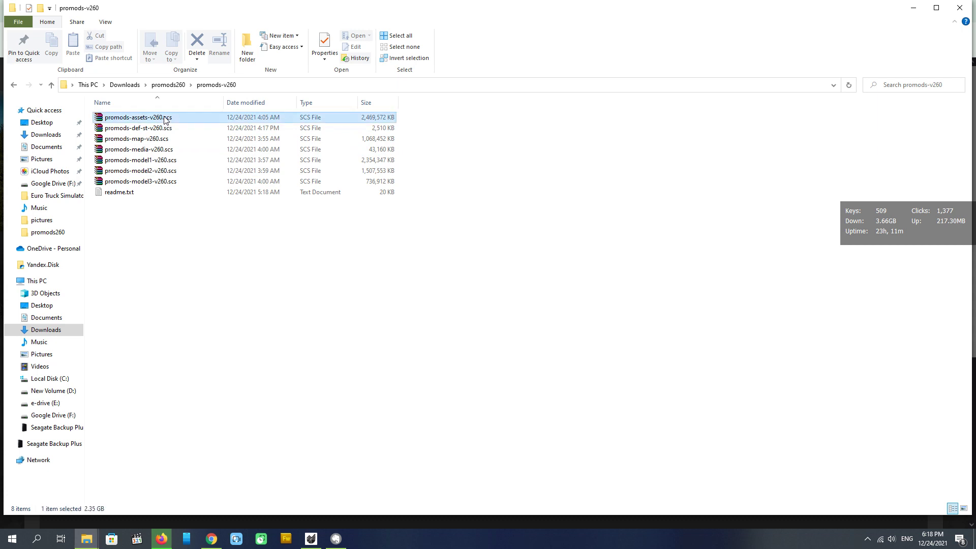
shift+click(165, 181)
right_click(178, 146)
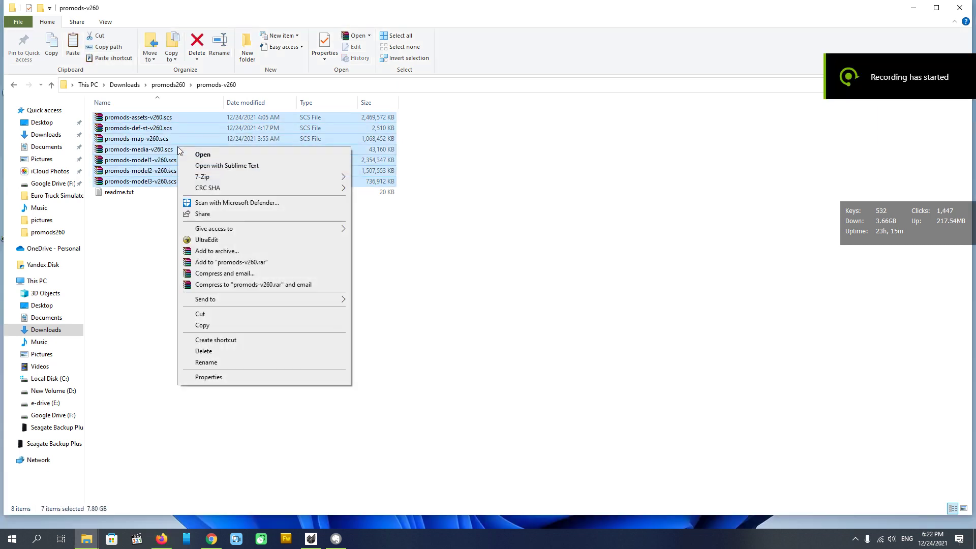
click(209, 329)
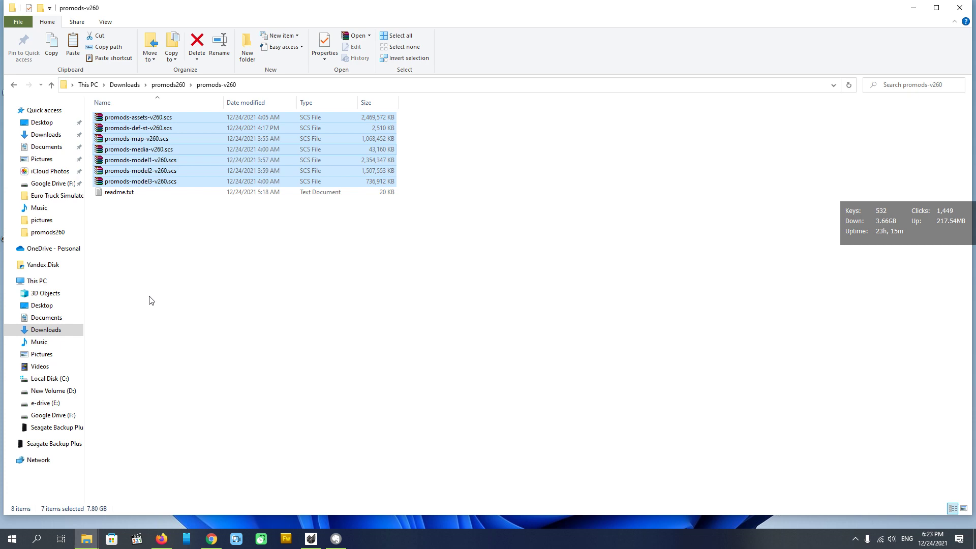
mouse_move(92, 536)
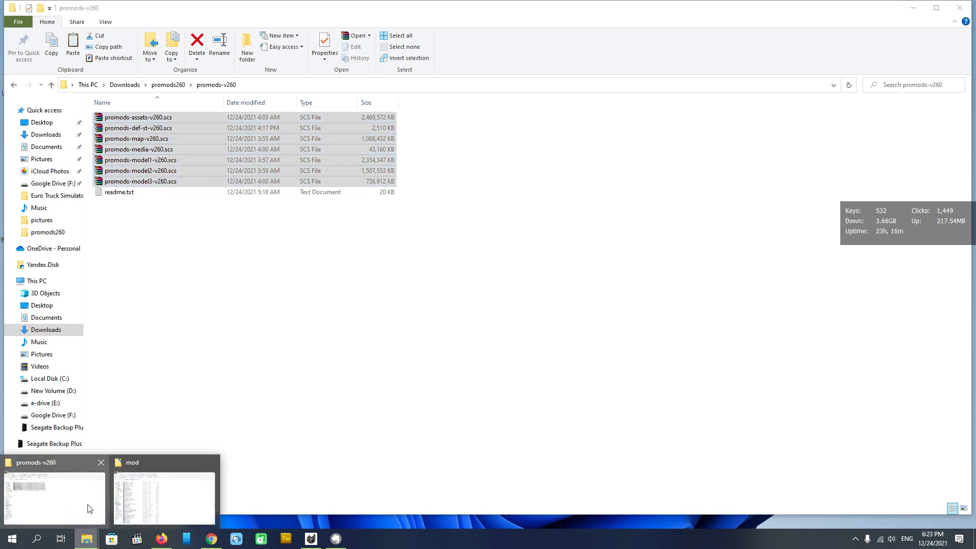
click(154, 504)
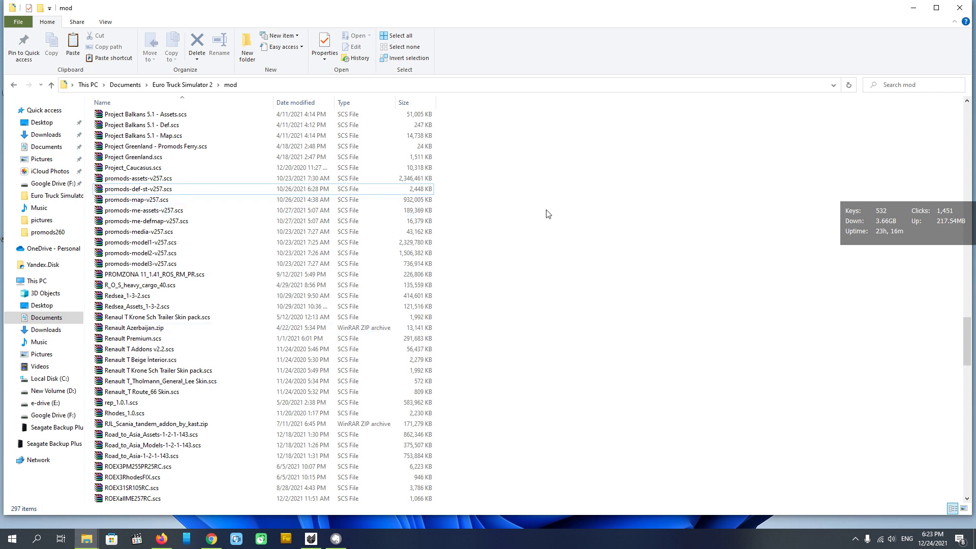
right_click(548, 213)
click(612, 279)
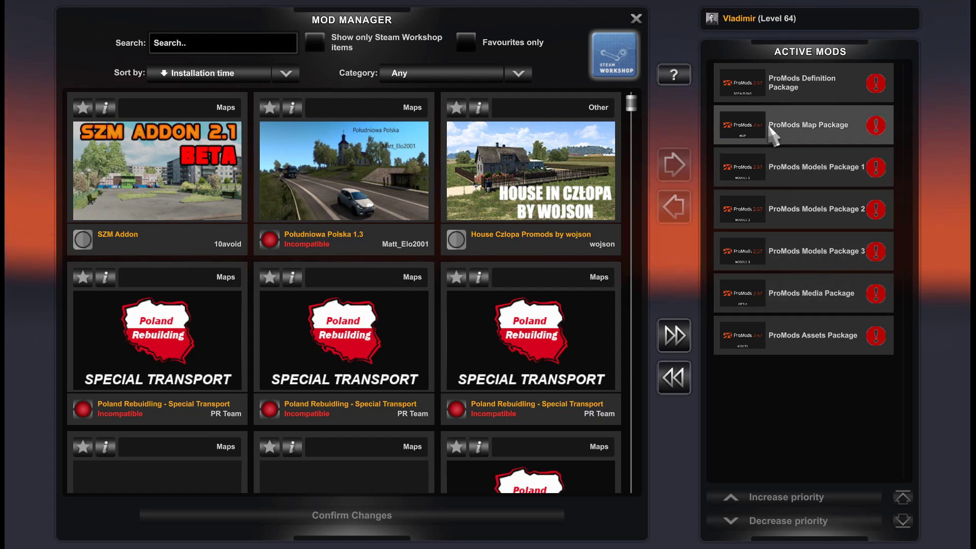
Step: Filter the mod list by 'promo' and activate ProMods 2.60 Assets at lowest priority
click(270, 108)
click(213, 37)
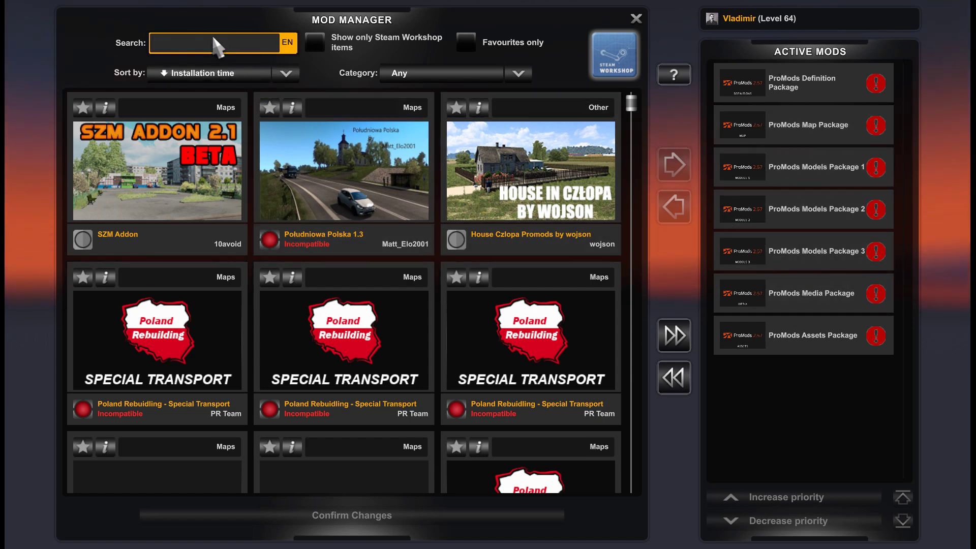
text(pro)
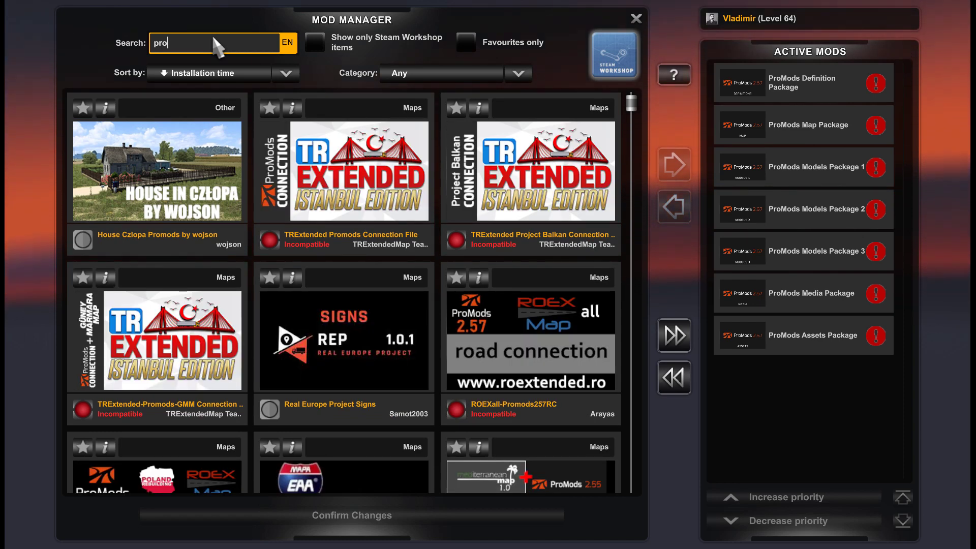
text(mods)
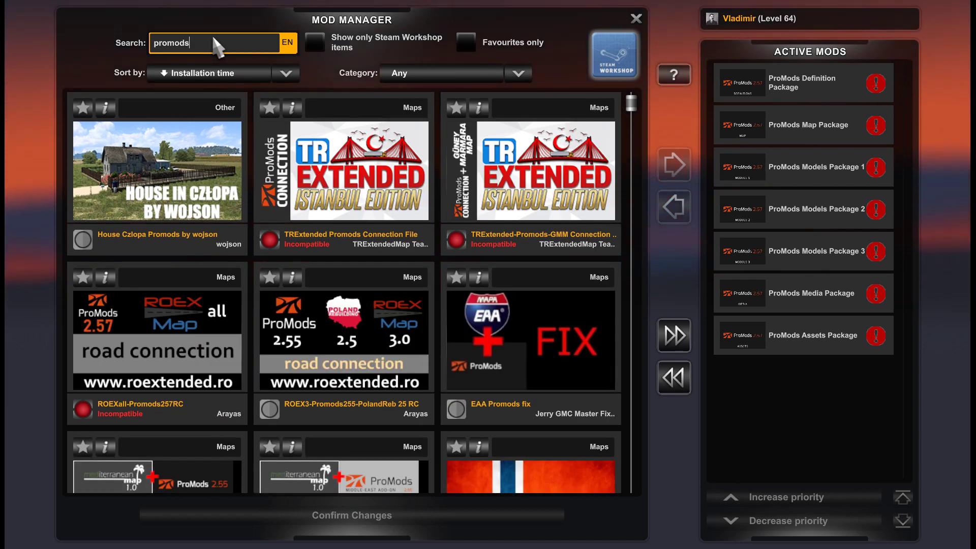
scroll(379, 225, down, 3)
scroll(380, 227, down, 7)
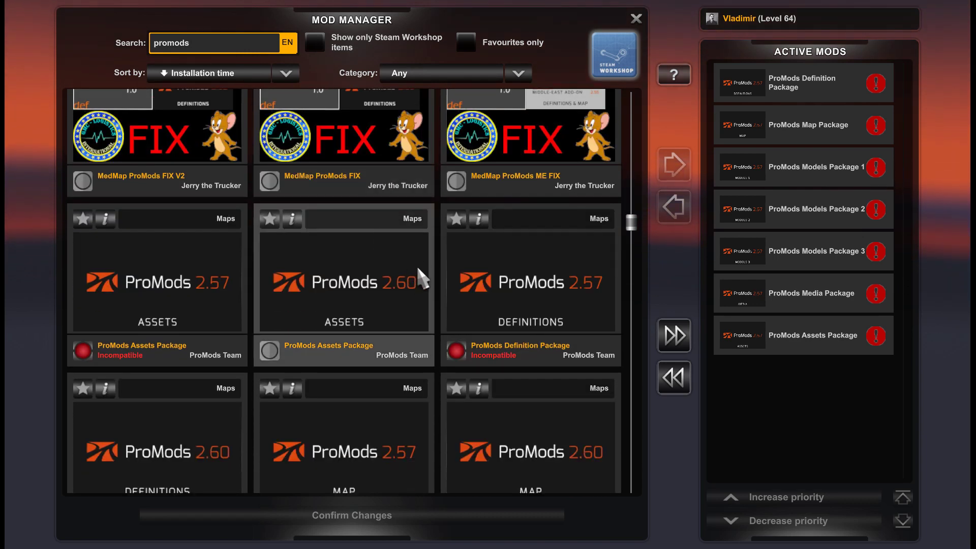
click(356, 295)
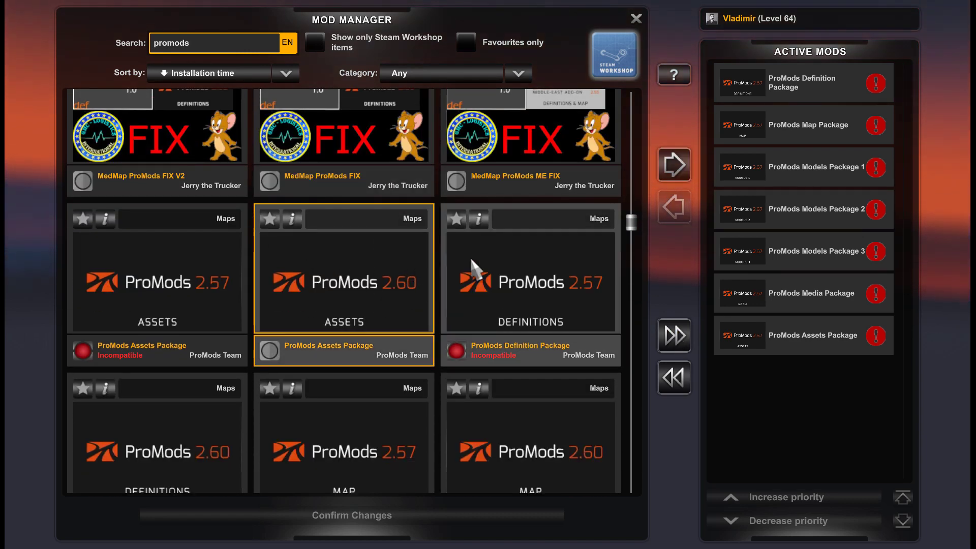
click(675, 165)
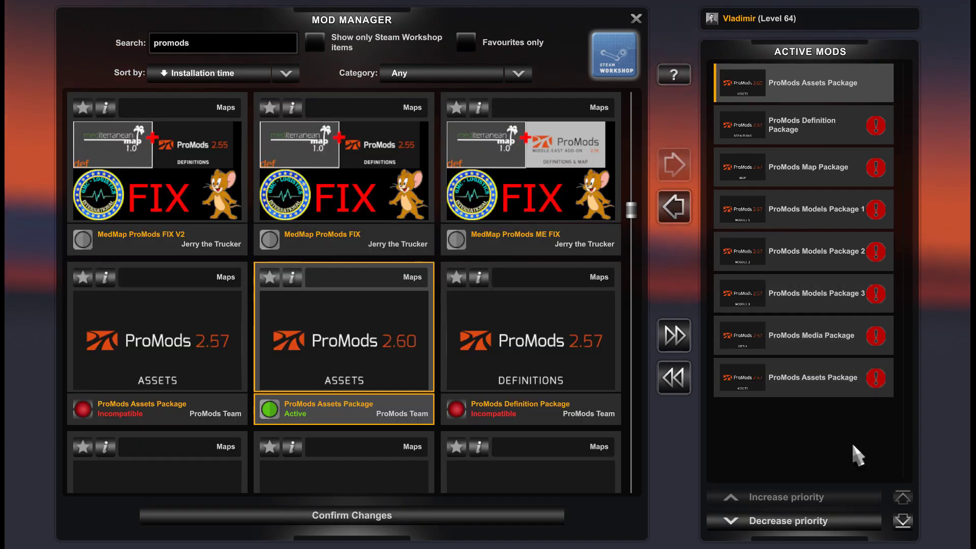
click(910, 524)
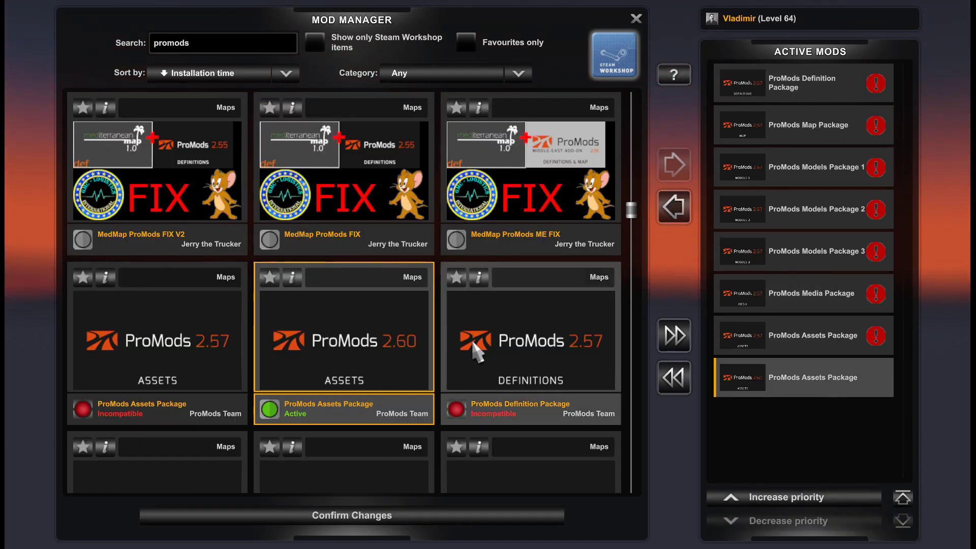
Step: Activate the ProMods 2.60 Media package and lower its priority two steps
scroll(371, 309, down, 1)
scroll(371, 315, down, 2)
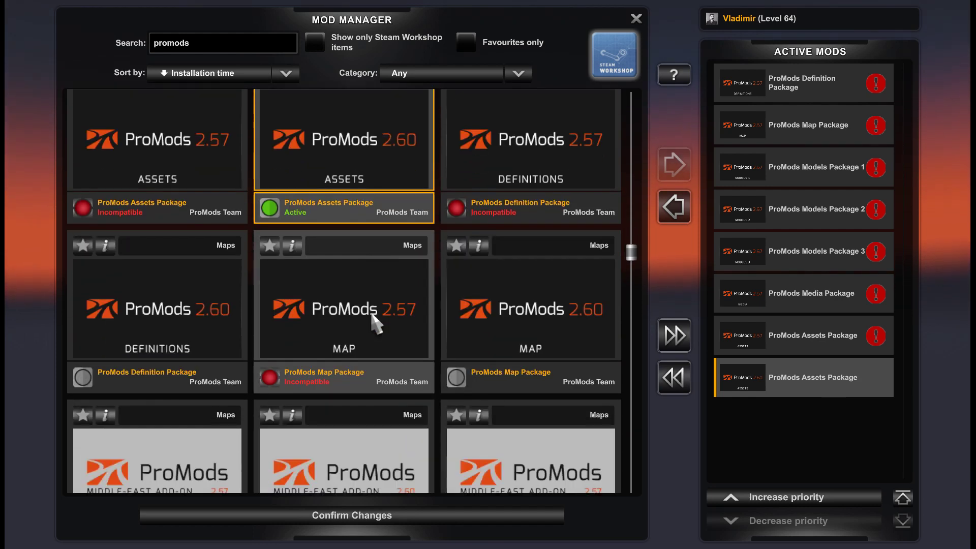
scroll(372, 313, down, 3)
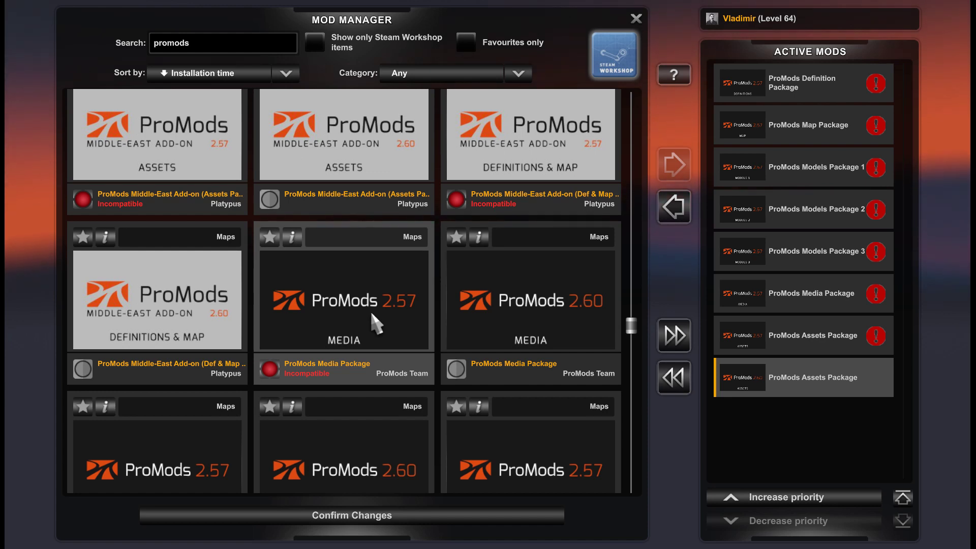
scroll(380, 294, down, 1)
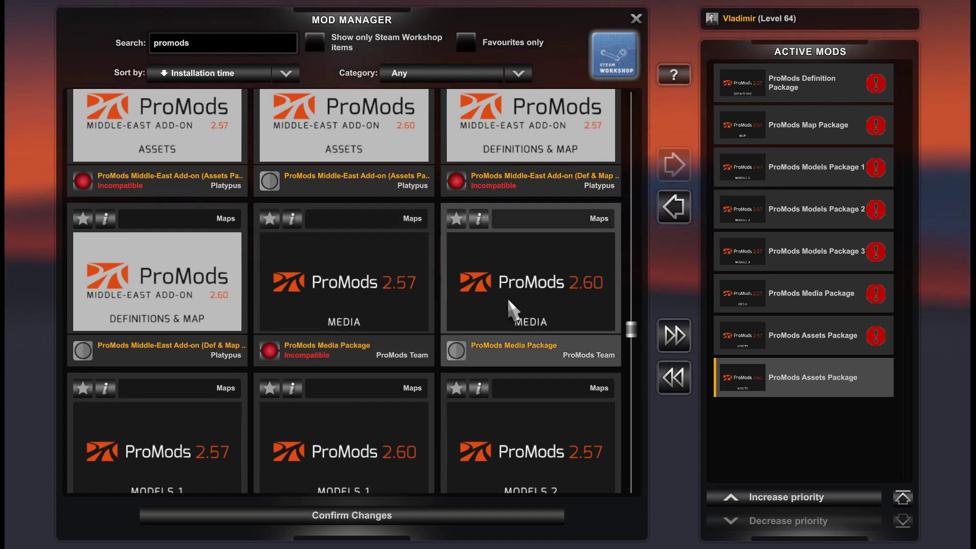
click(567, 293)
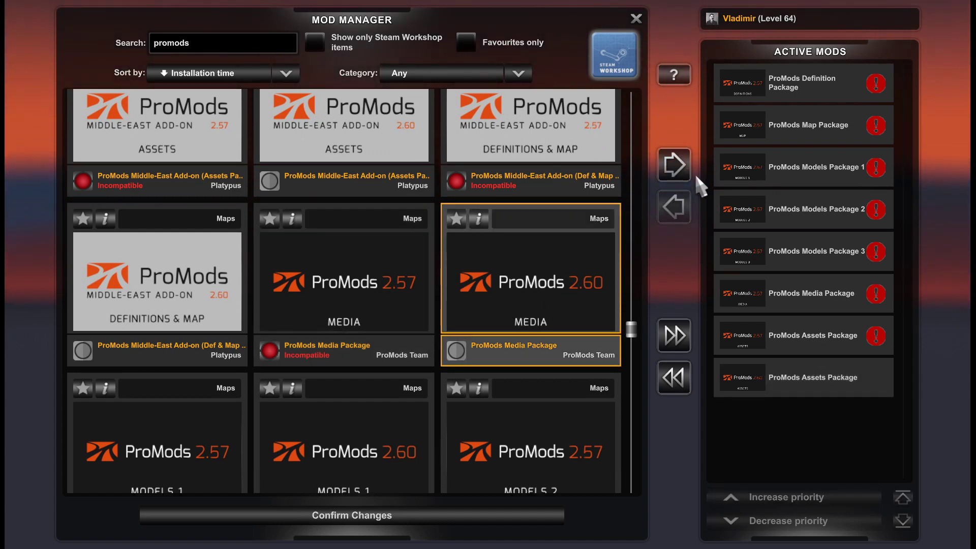
click(675, 165)
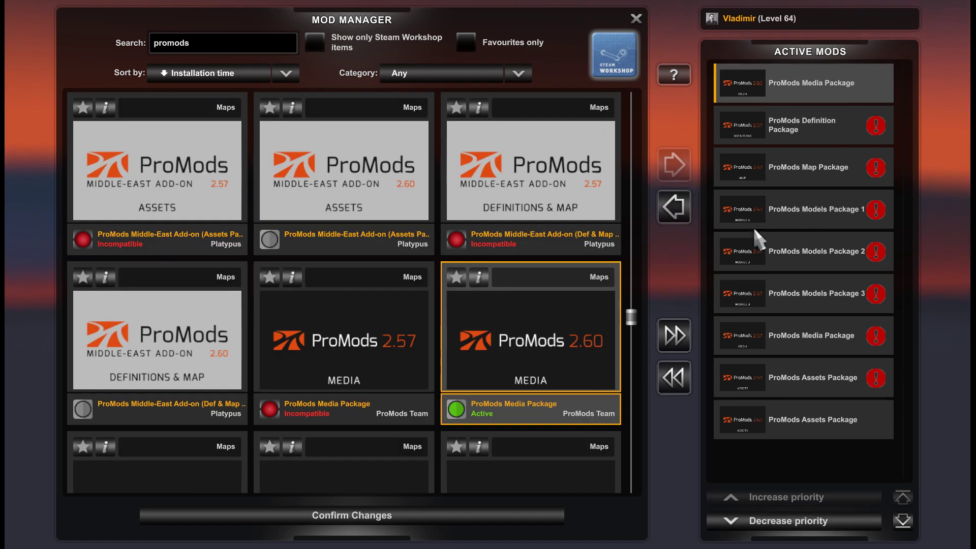
click(904, 521)
click(825, 493)
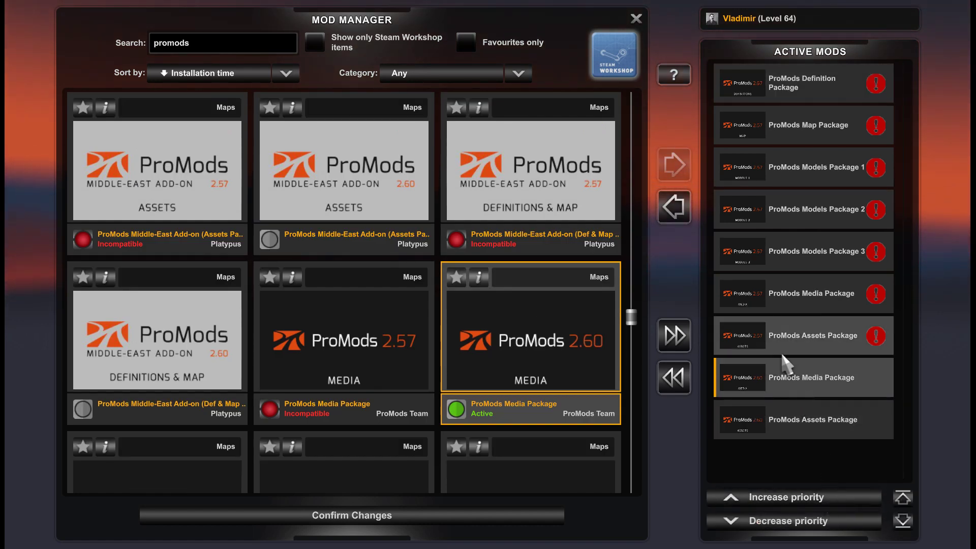
Step: Activate ProMods Models Package 3 2.60 and move it below the 2.57 packages
scroll(366, 315, down, 2)
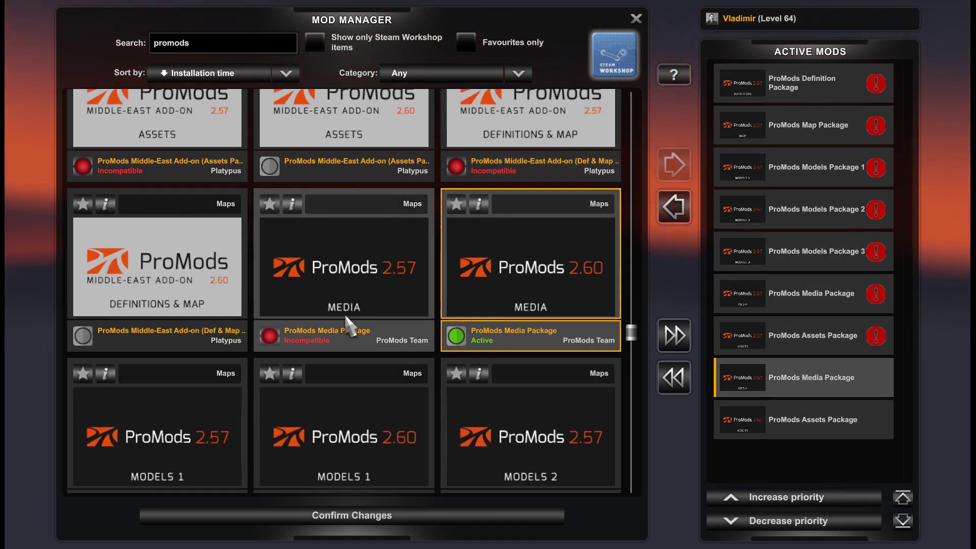
scroll(351, 328, down, 3)
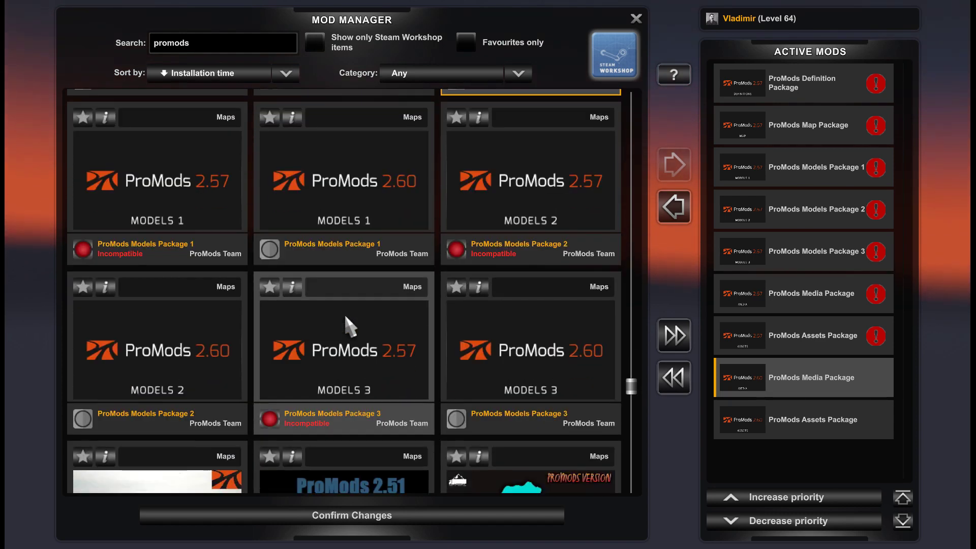
click(514, 321)
click(674, 164)
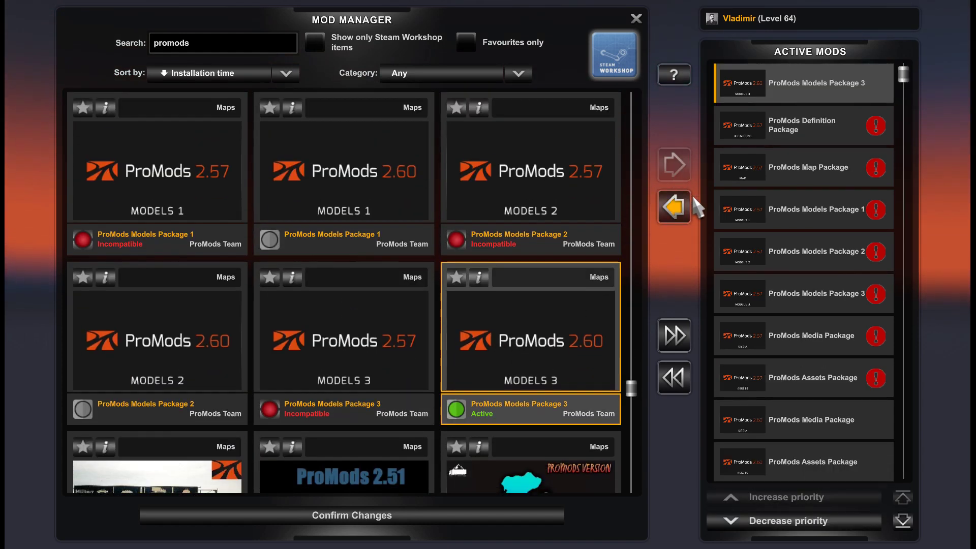
click(806, 522)
click(808, 523)
click(809, 522)
click(811, 522)
click(811, 524)
click(811, 524)
click(811, 524)
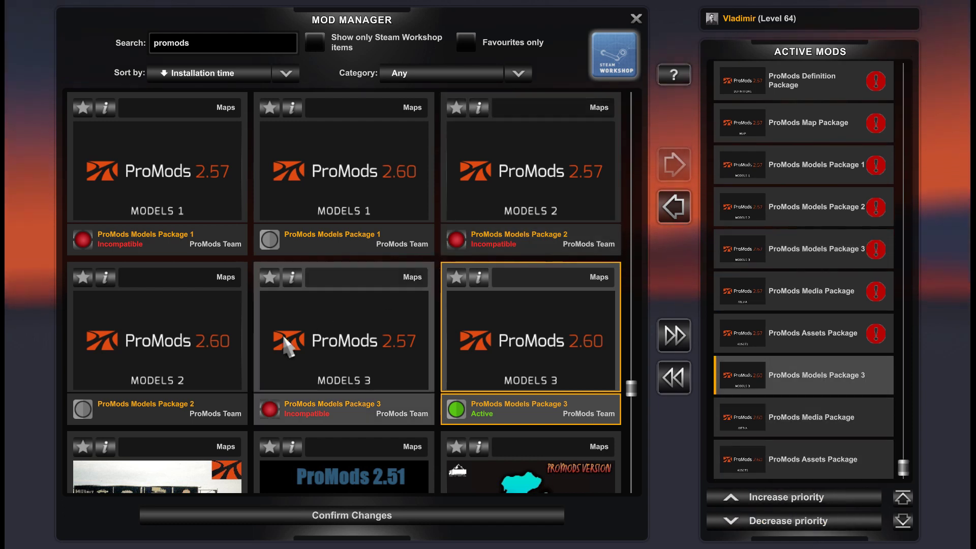
Step: Activate ProMods Models Package 2 2.60 and move it below the 2.57 packages
click(183, 359)
click(674, 165)
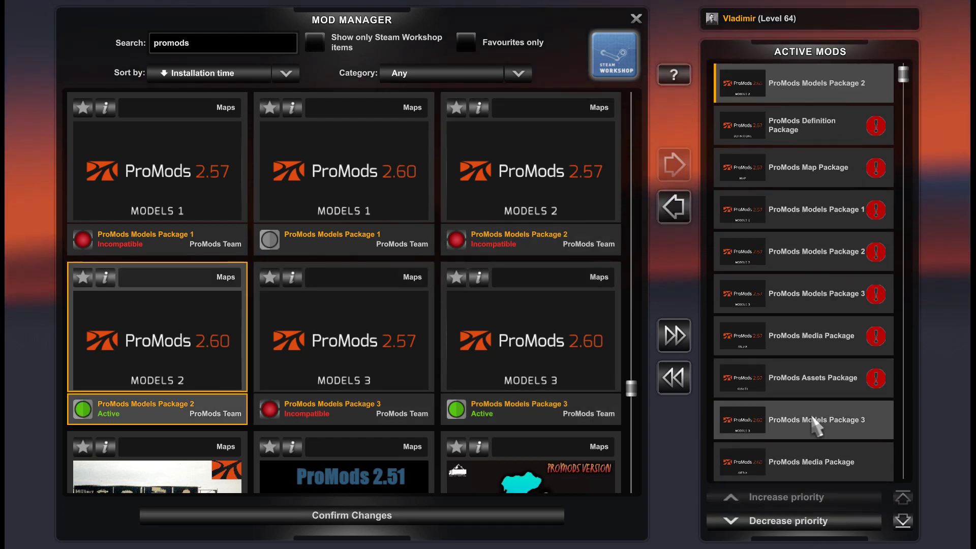
click(792, 522)
click(792, 523)
click(794, 522)
click(794, 523)
click(794, 522)
click(794, 522)
click(794, 522)
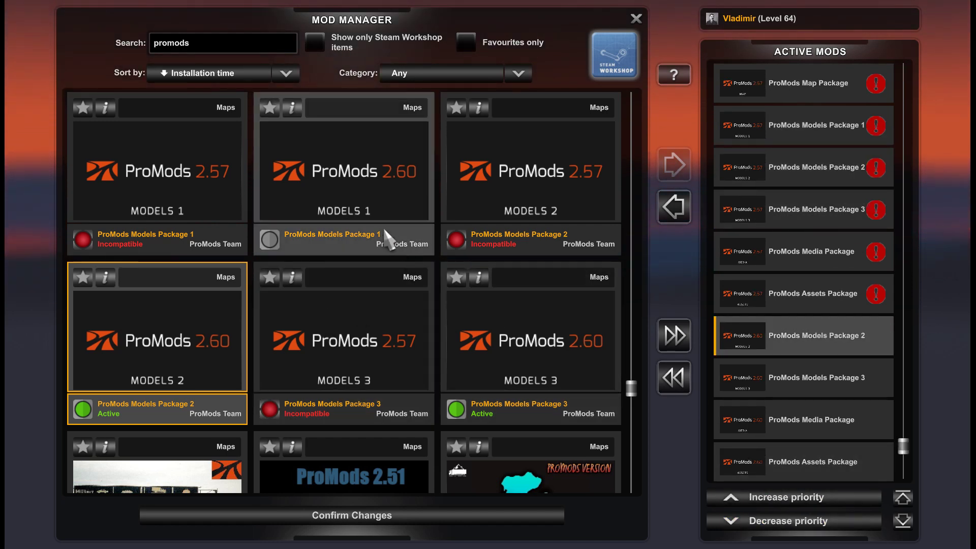
Step: Activate ProMods Models Package 1 2.60 and move it below the 2.57 packages
click(367, 202)
click(675, 165)
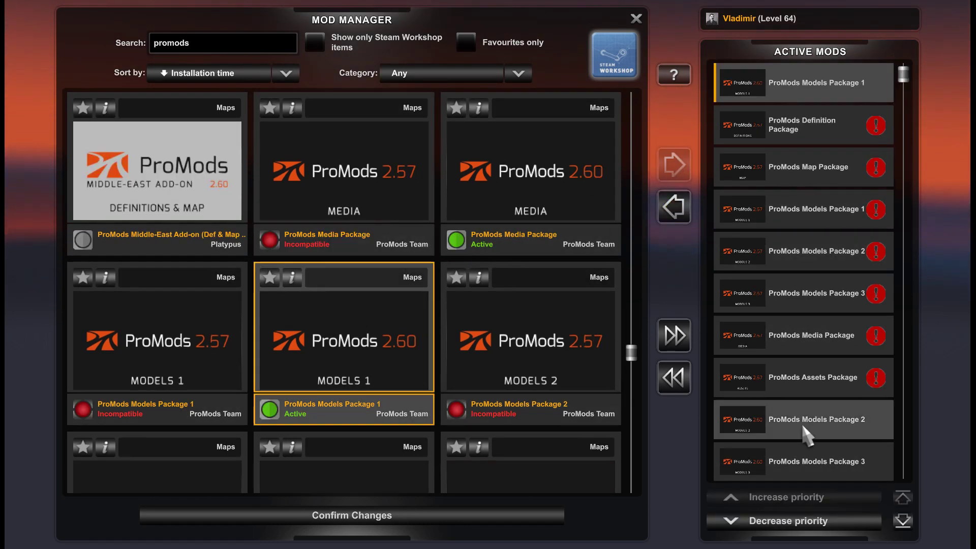
click(805, 523)
click(805, 522)
click(805, 523)
click(805, 523)
click(805, 522)
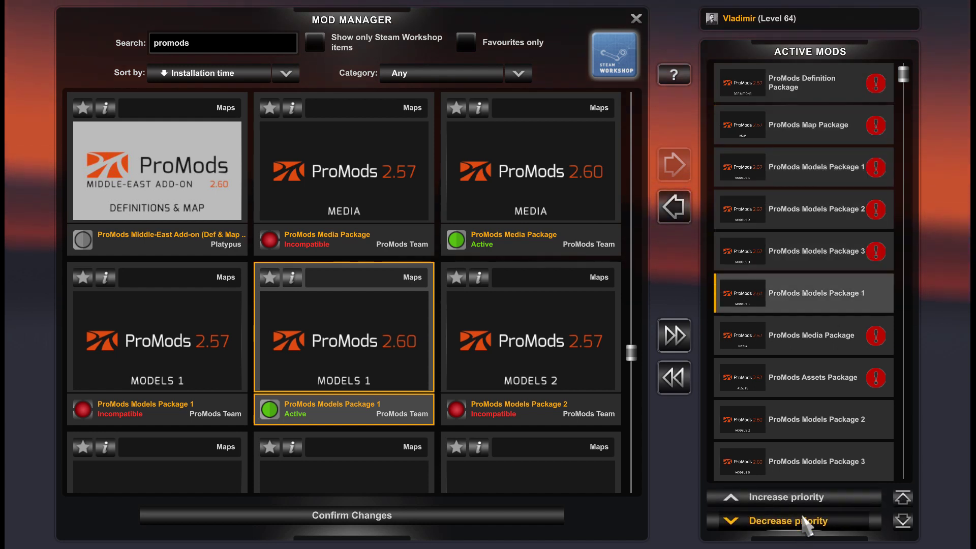
click(805, 523)
click(805, 523)
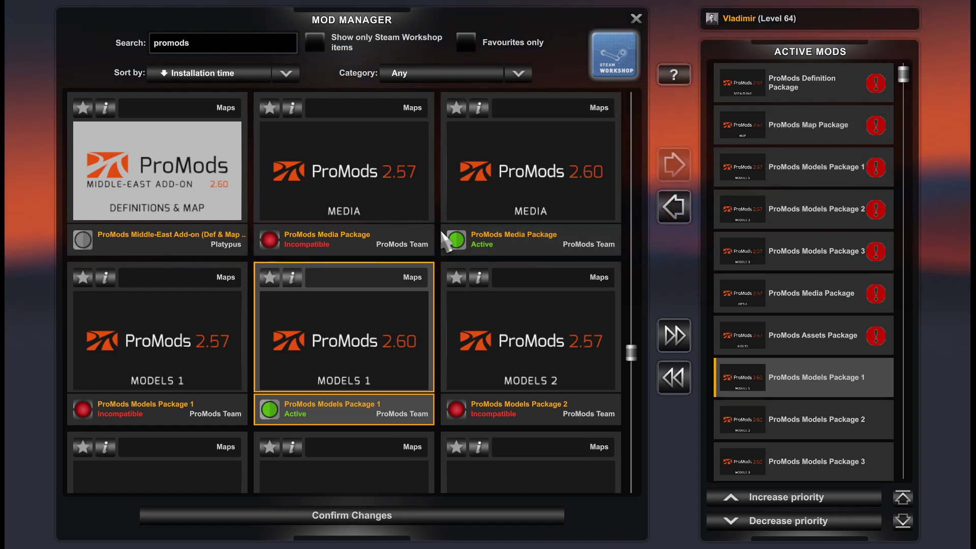
Step: Activate ProMods Map Package 2.60 and move it below the 2.57 packages
scroll(466, 214, up, 3)
scroll(464, 211, up, 5)
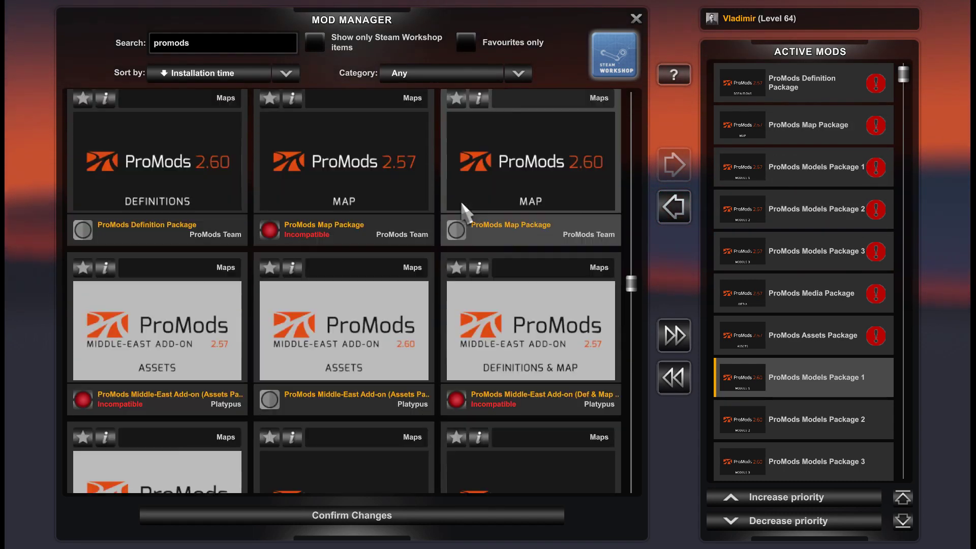
click(528, 277)
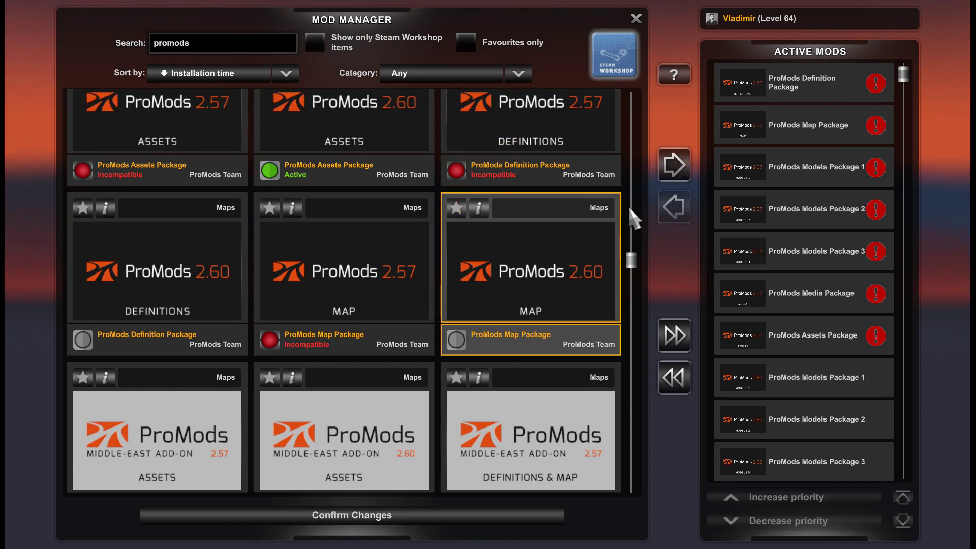
click(675, 166)
click(783, 521)
click(784, 521)
click(785, 522)
click(786, 522)
click(788, 522)
click(789, 523)
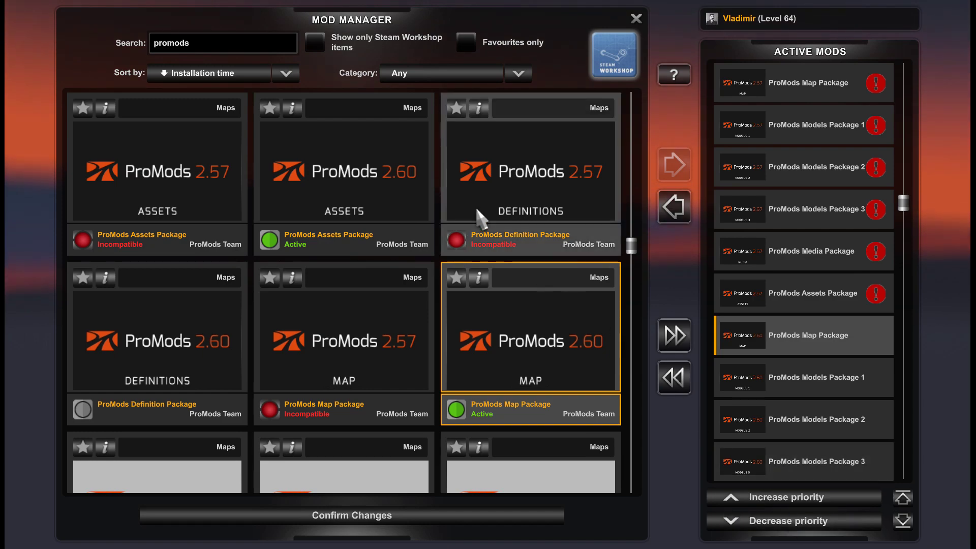
Step: Activate ProMods Definition Package 2.60 and move it below the 2.57 packages
scroll(377, 213, up, 4)
scroll(379, 213, up, 2)
scroll(372, 203, down, 8)
scroll(372, 205, down, 4)
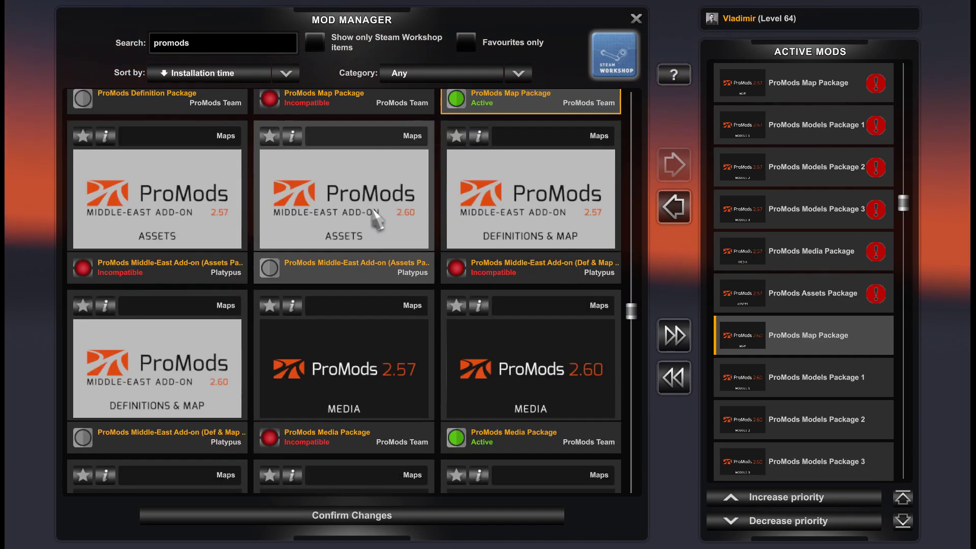
scroll(387, 229, down, 1)
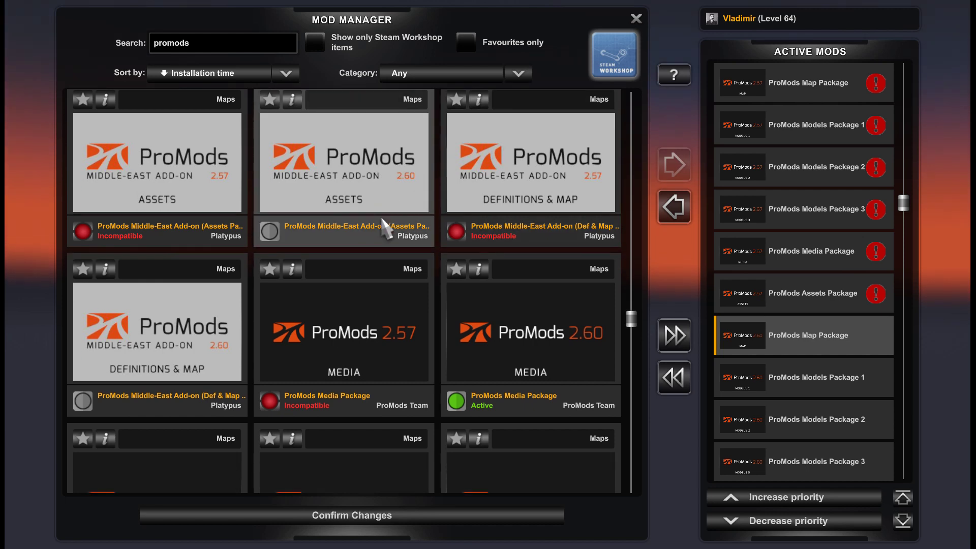
scroll(382, 218, down, 10)
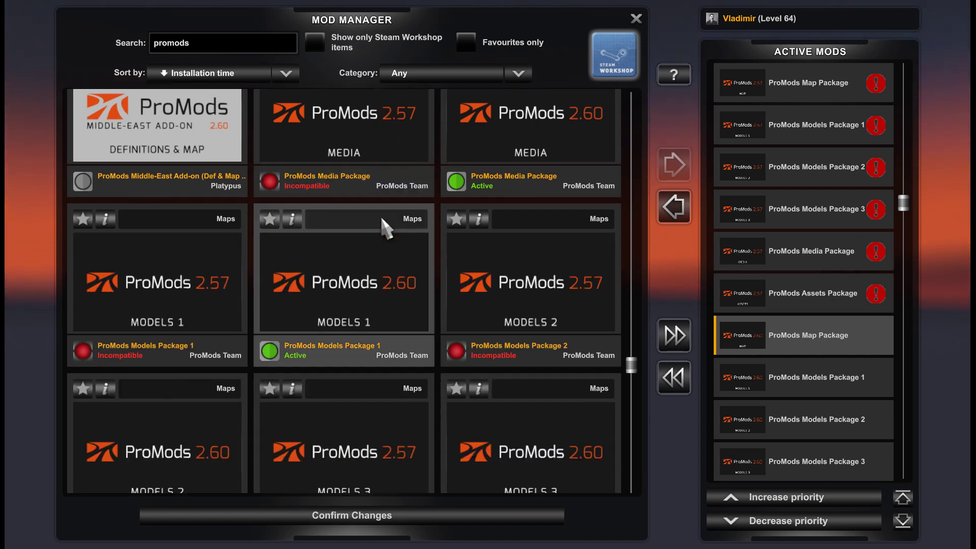
scroll(383, 220, down, 5)
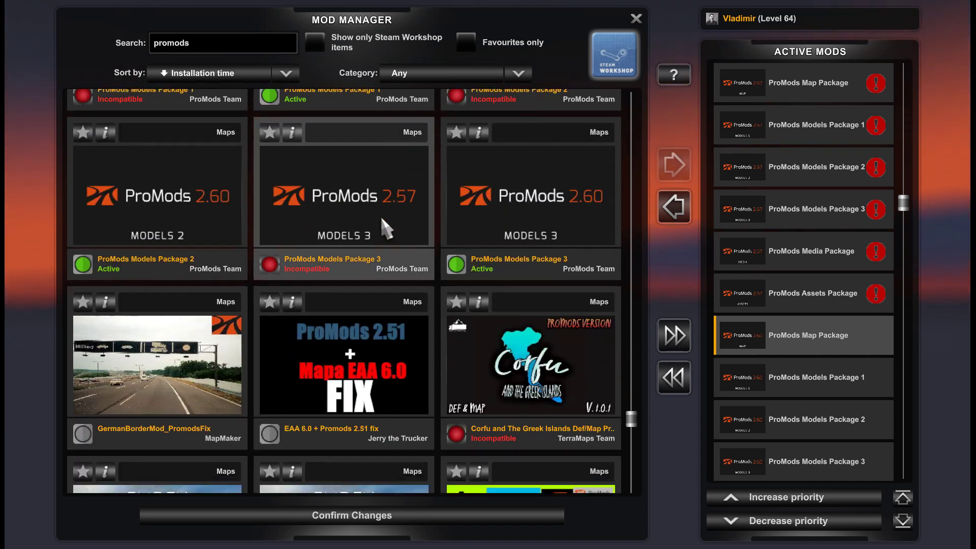
scroll(381, 219, up, 10)
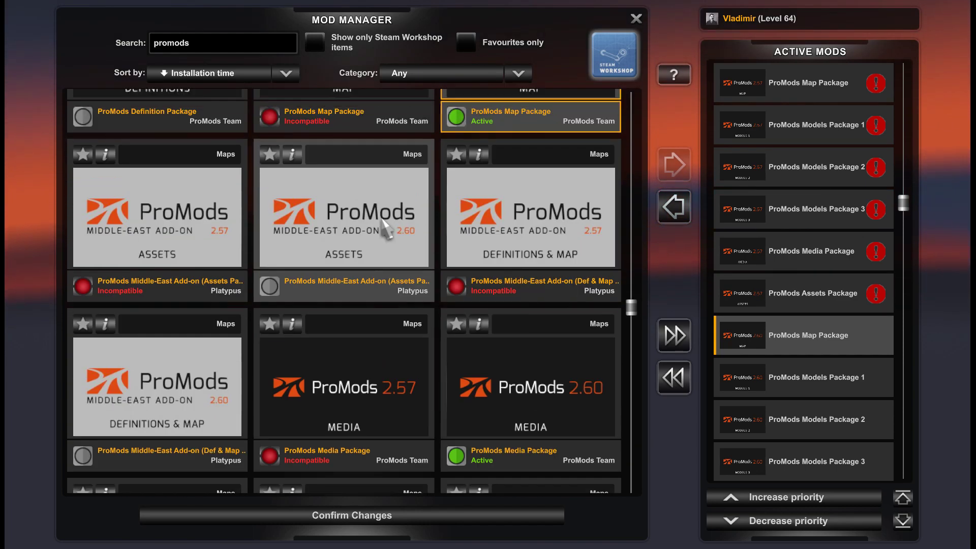
scroll(382, 219, up, 4)
click(218, 222)
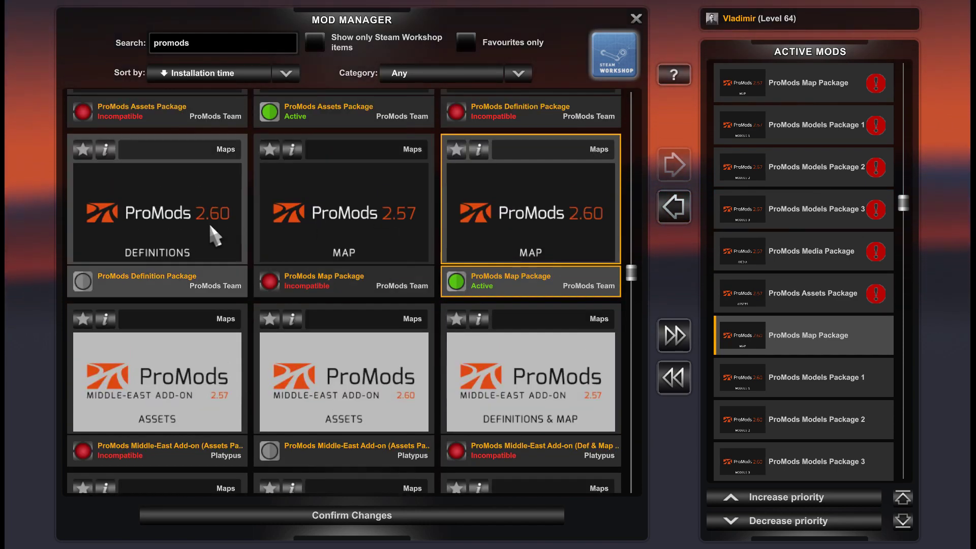
click(673, 168)
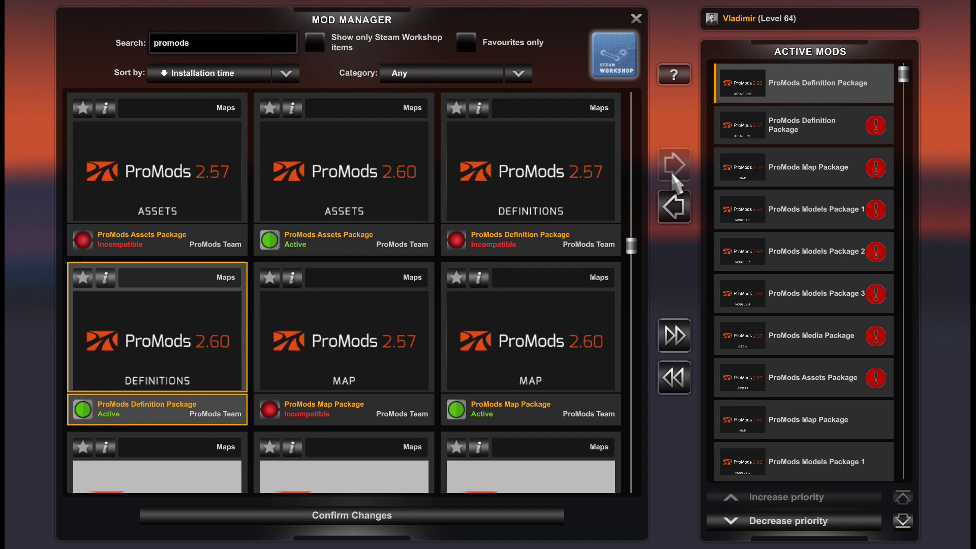
click(822, 520)
click(822, 520)
click(821, 520)
click(821, 520)
click(821, 519)
click(821, 520)
click(822, 520)
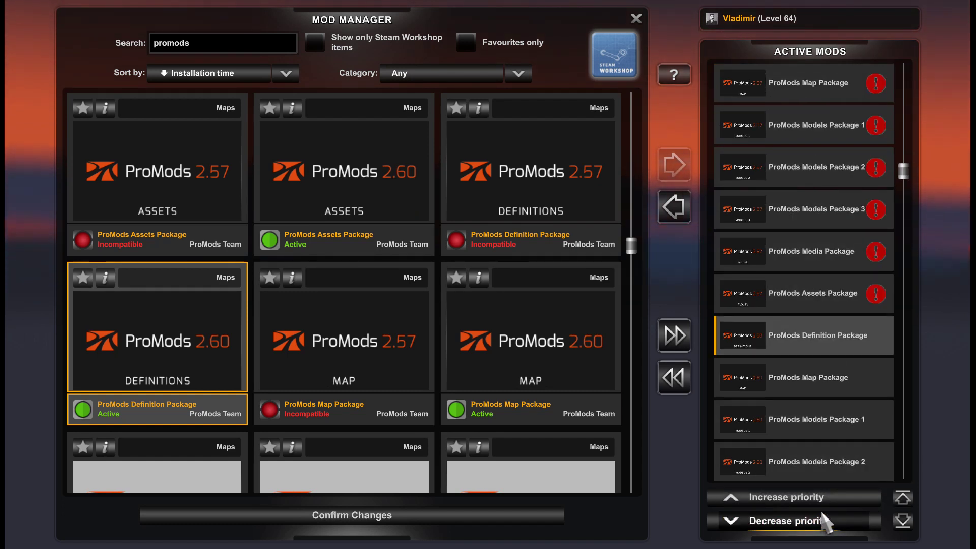
scroll(773, 249, up, 1)
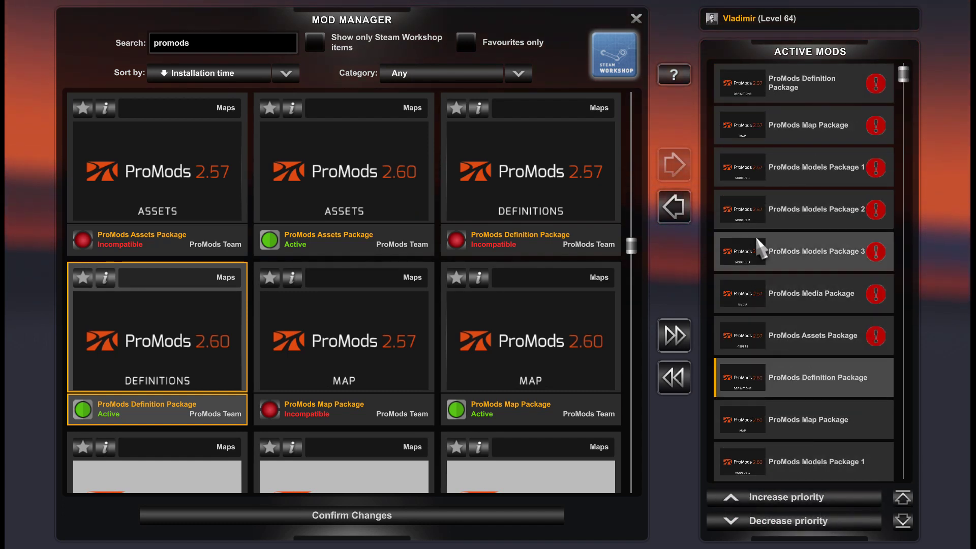
click(828, 329)
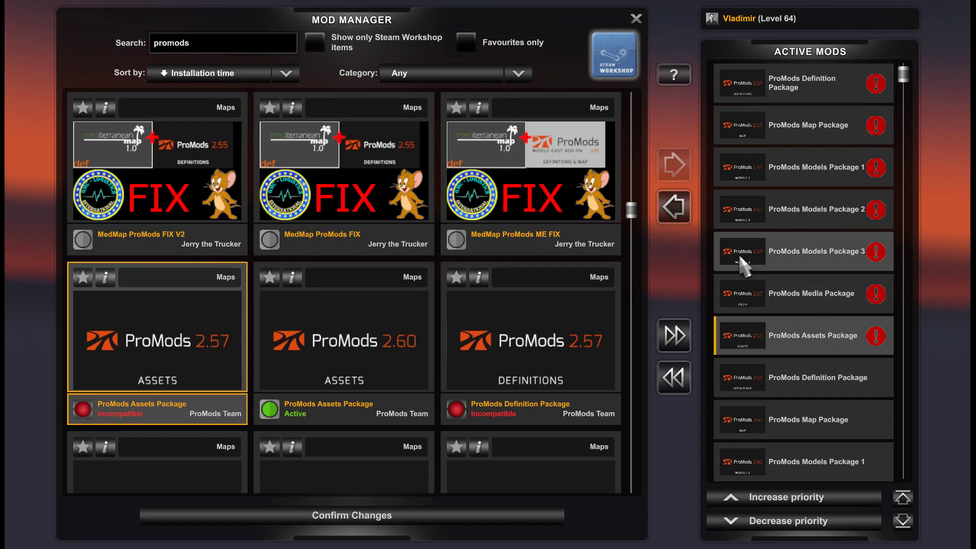
click(675, 207)
click(794, 279)
click(675, 207)
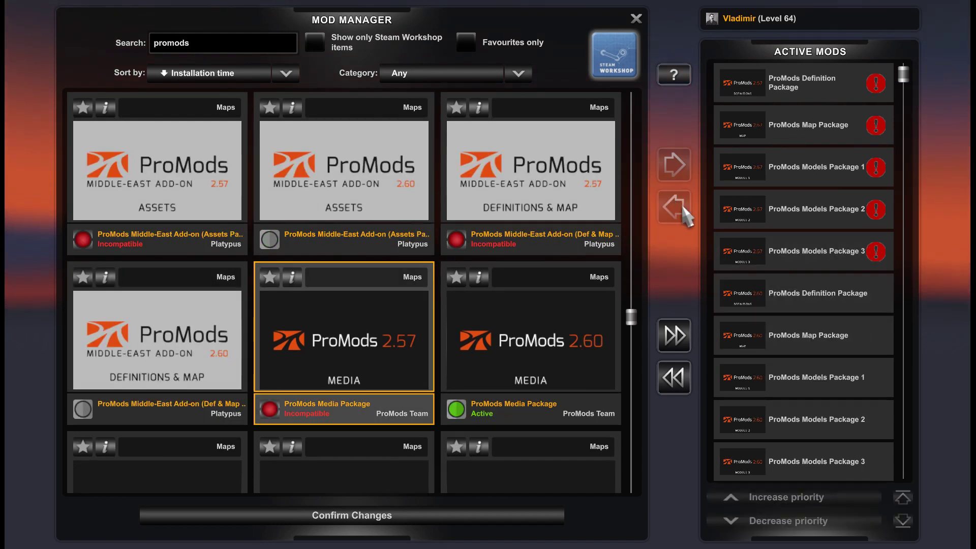
click(810, 251)
click(675, 207)
click(746, 206)
click(675, 206)
click(810, 167)
click(675, 207)
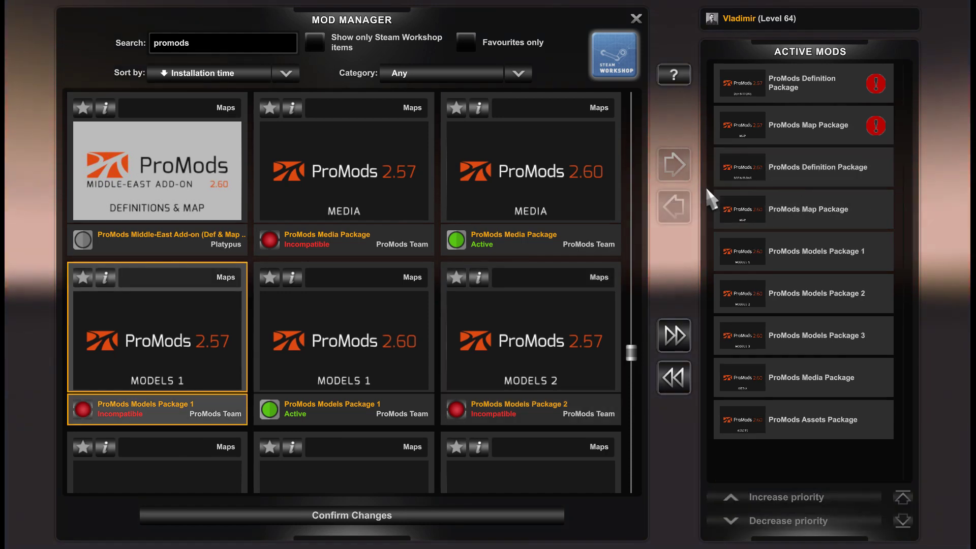
click(822, 134)
click(675, 207)
click(767, 89)
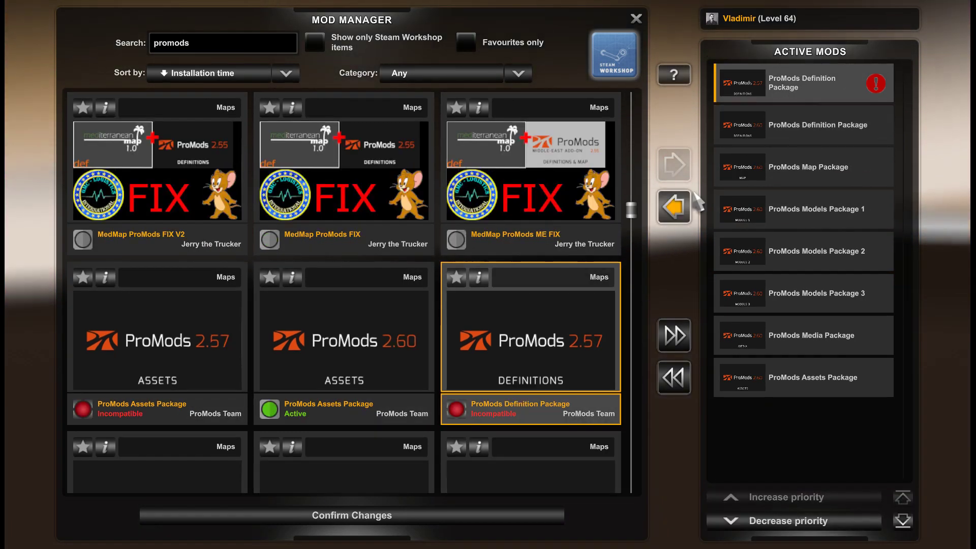
click(674, 207)
scroll(457, 209, up, 5)
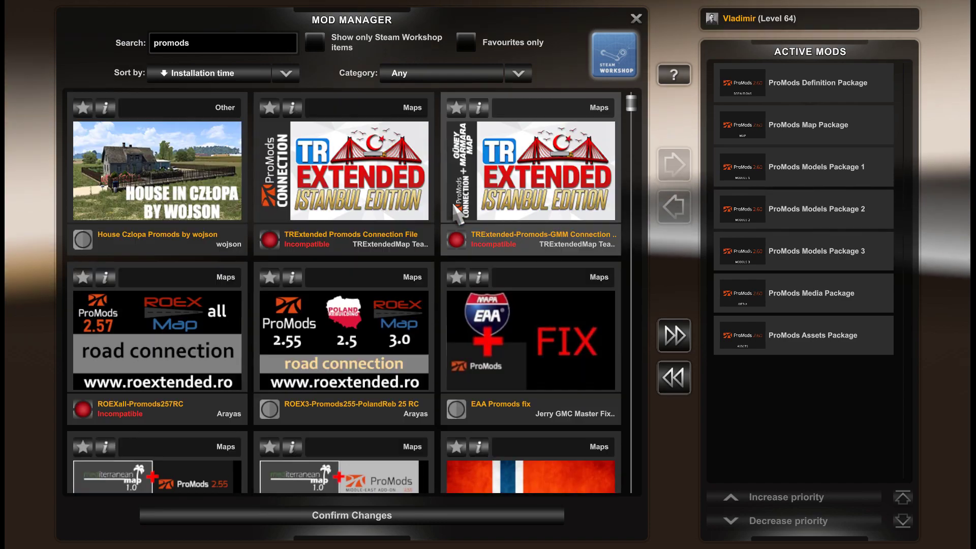
scroll(476, 221, down, 10)
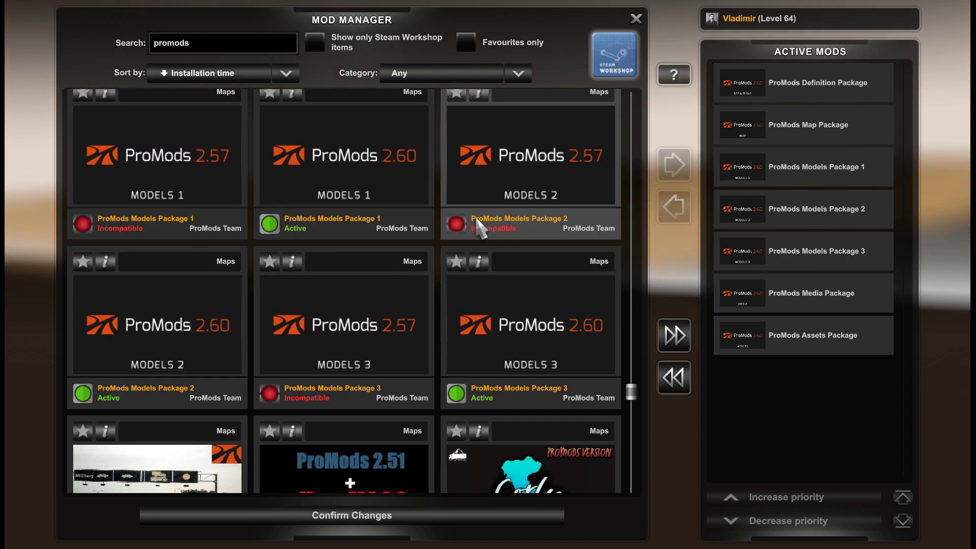
scroll(478, 230, down, 3)
scroll(477, 226, up, 6)
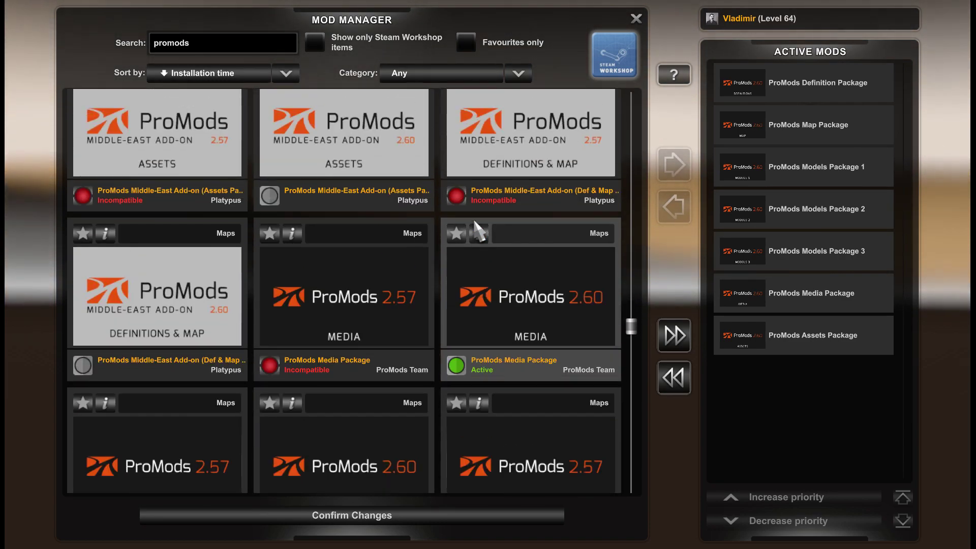
scroll(476, 224, up, 1)
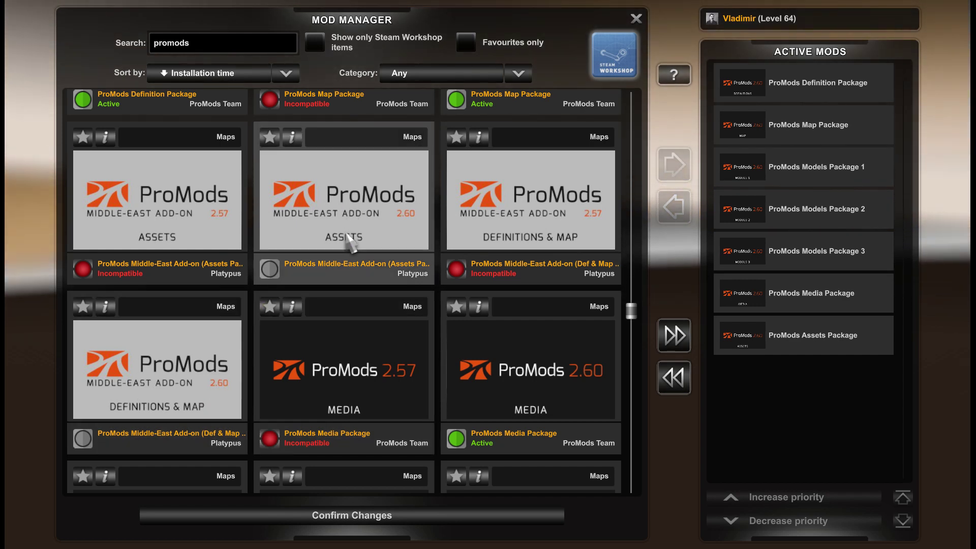
Step: Activate Middle-East Assets 2.60 and Definitions & Map 2.60, then confirm the mod changes
click(326, 243)
click(671, 167)
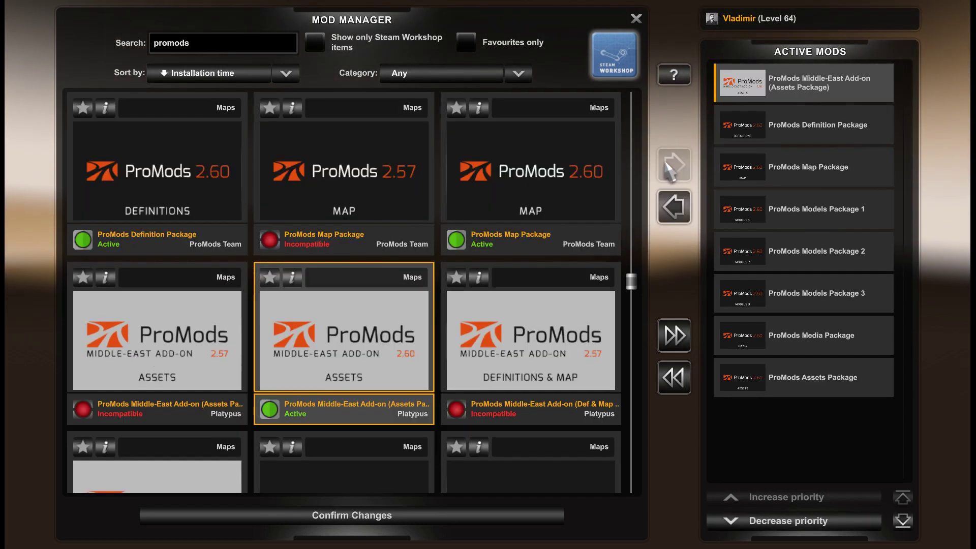
scroll(249, 351, down, 1)
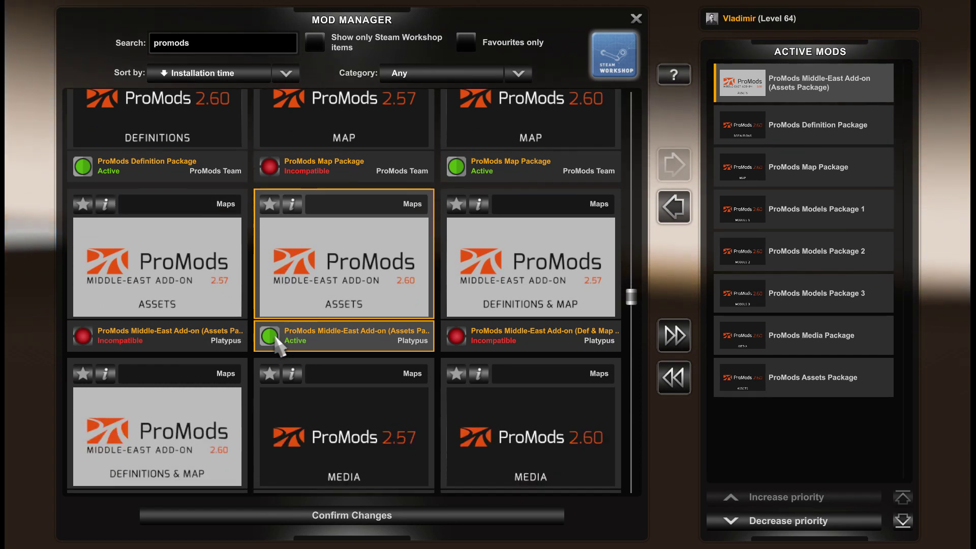
click(180, 435)
click(674, 167)
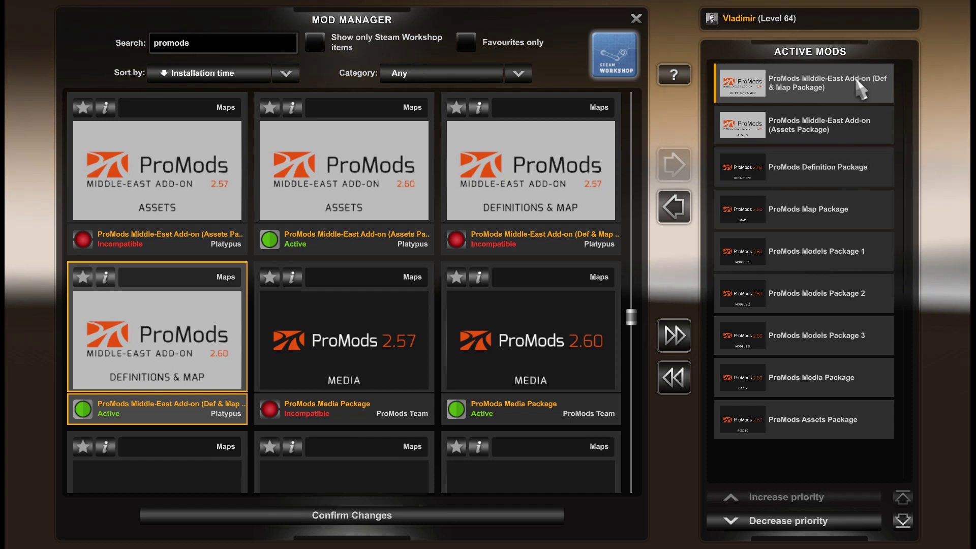
click(376, 523)
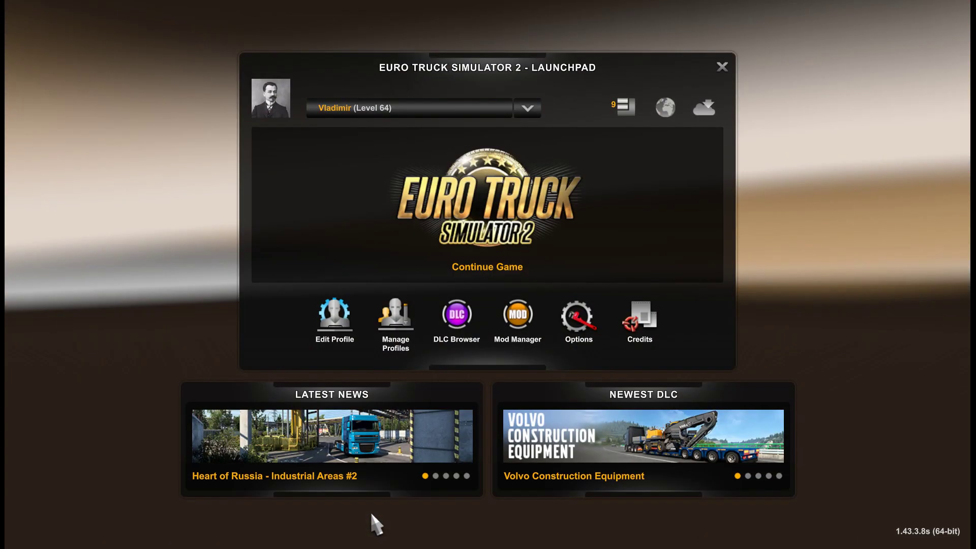
Step: Continue the profile's game, load the most recent autosave, and proceed despite missing dependencies
click(477, 211)
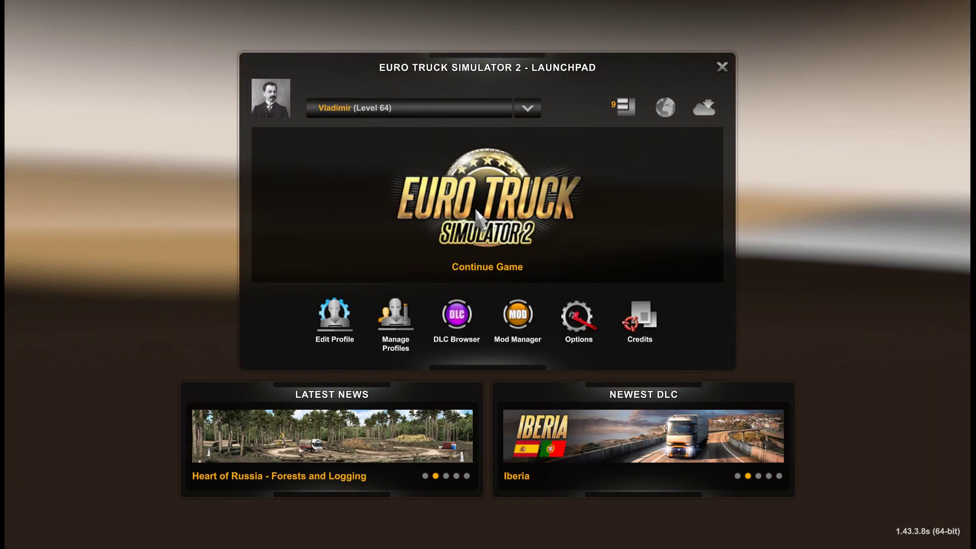
click(477, 211)
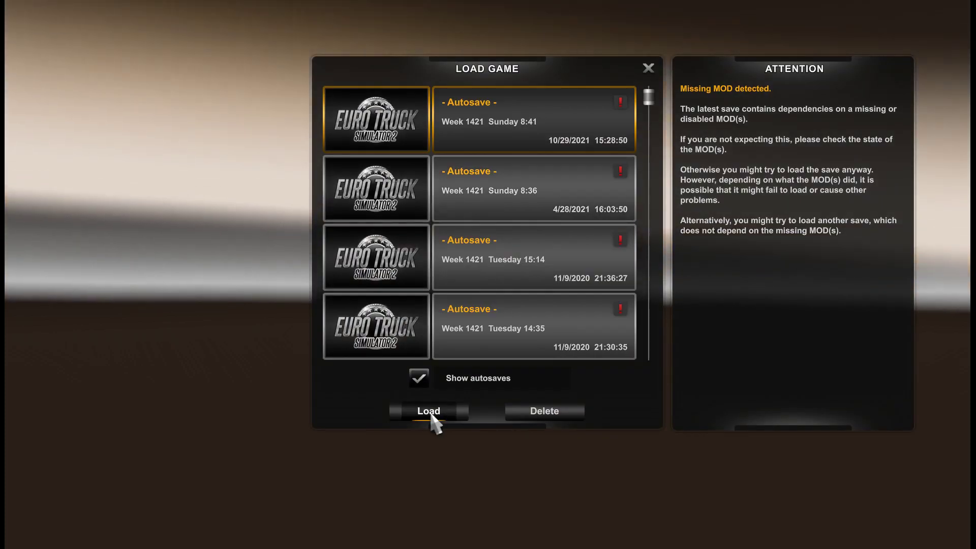
click(432, 415)
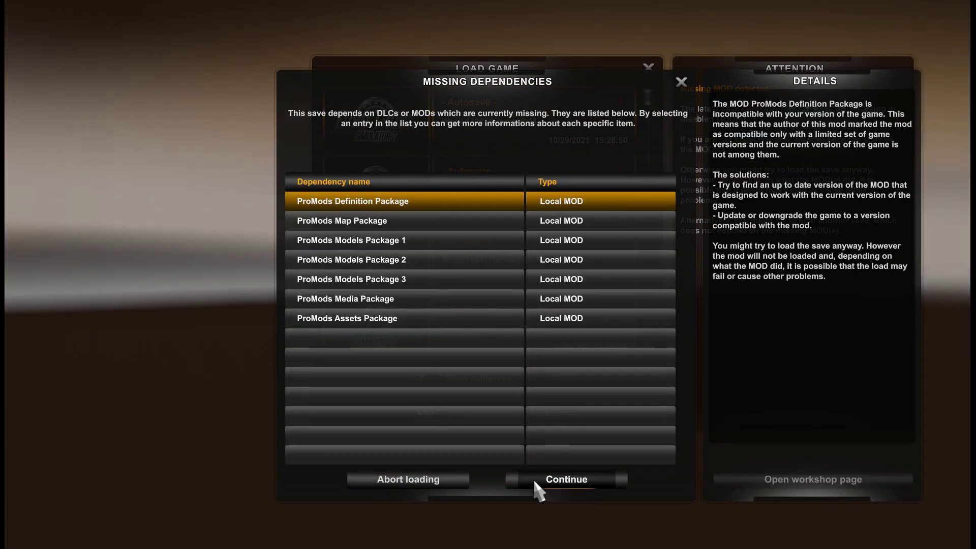
click(534, 481)
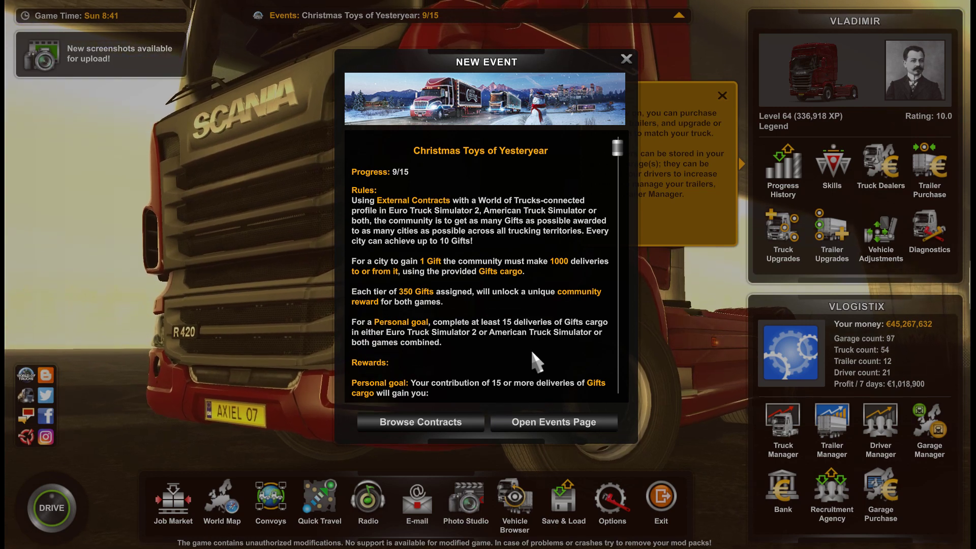
Step: Dismiss the event and game-change notices, then survey Iceland, Scandinavia and Lapland on the world map
click(626, 59)
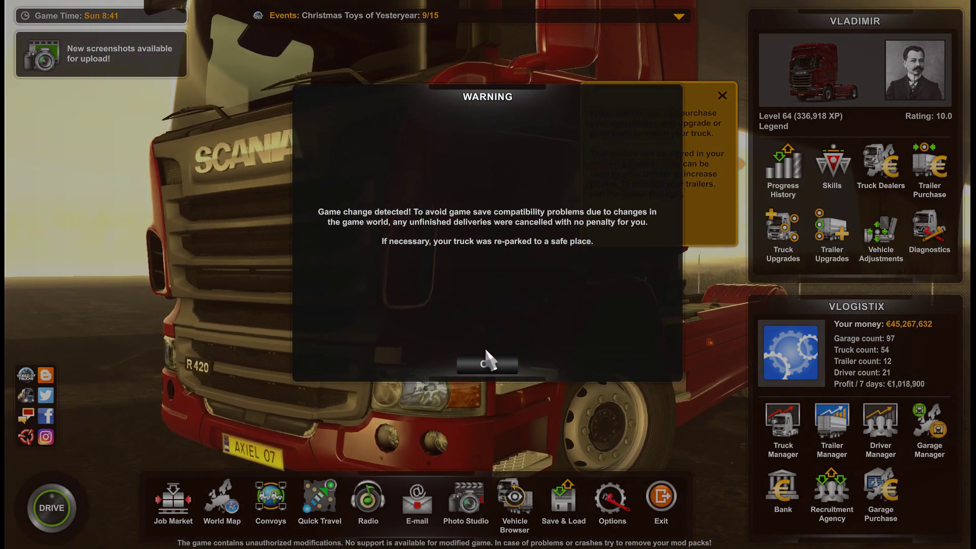
click(487, 362)
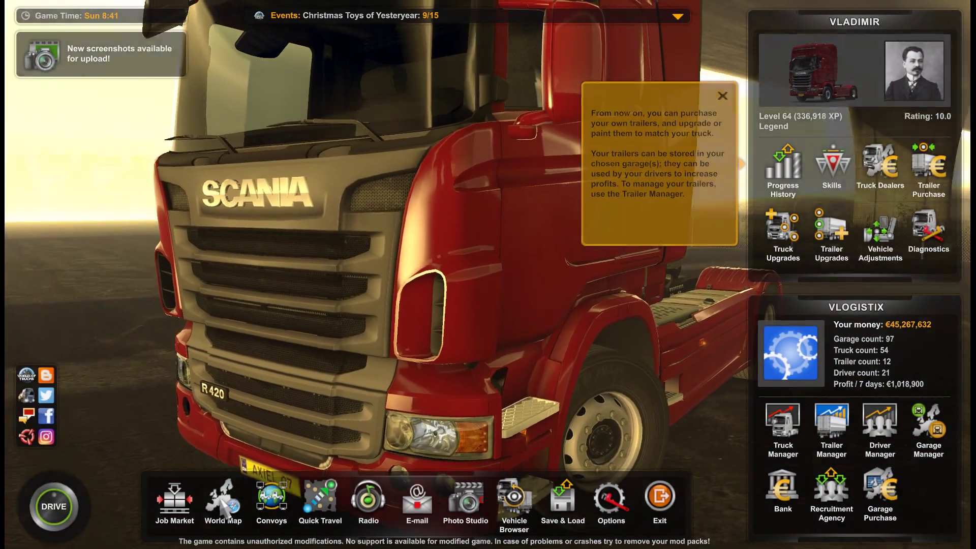
click(219, 499)
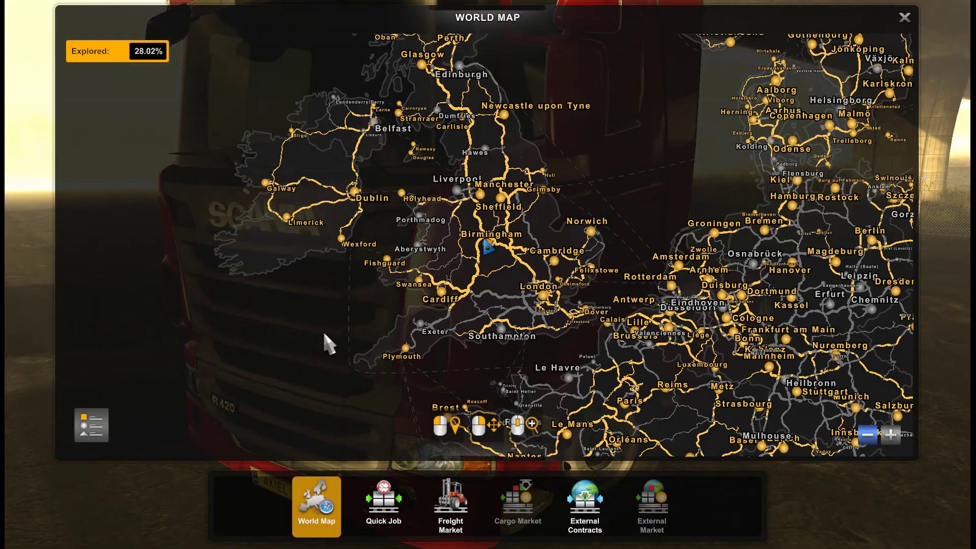
scroll(588, 240, up, 5)
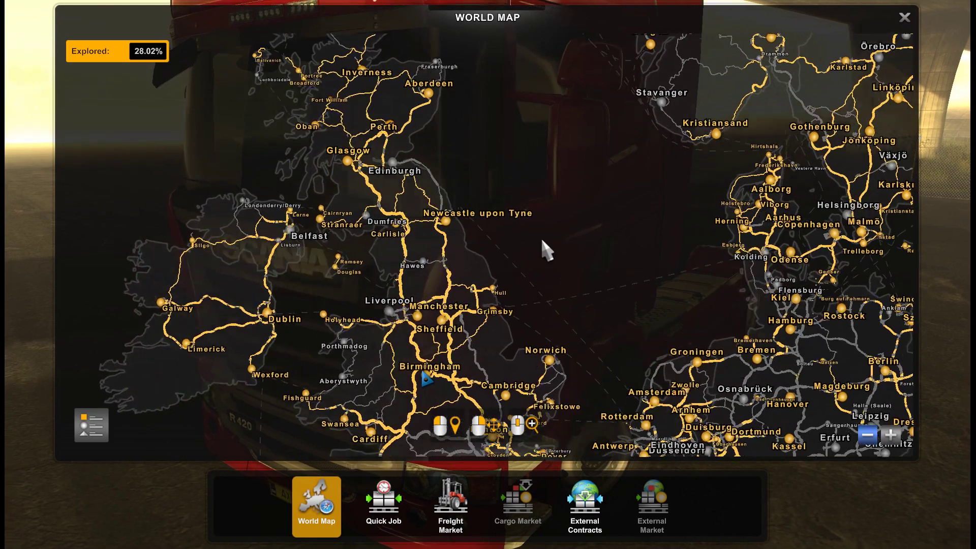
scroll(549, 239, down, 5)
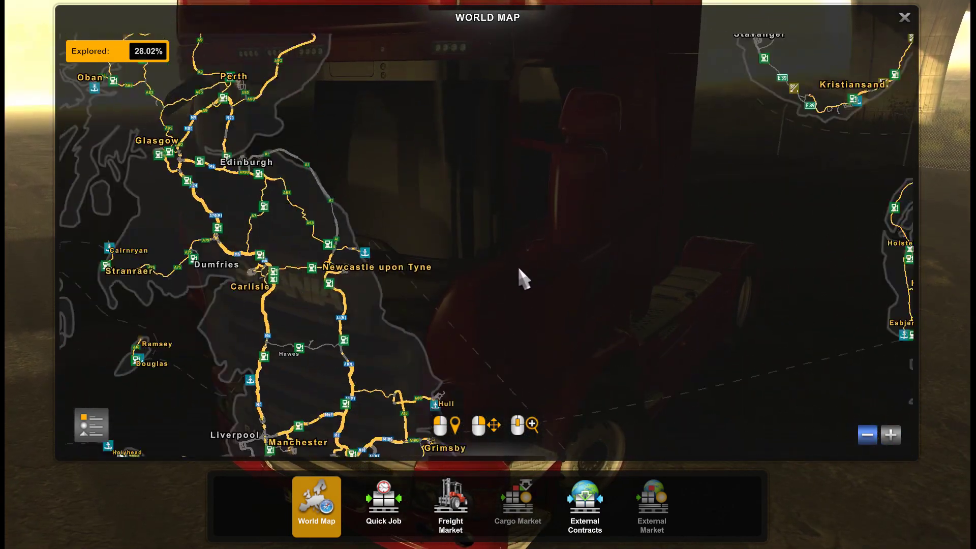
drag(534, 159, 605, 273)
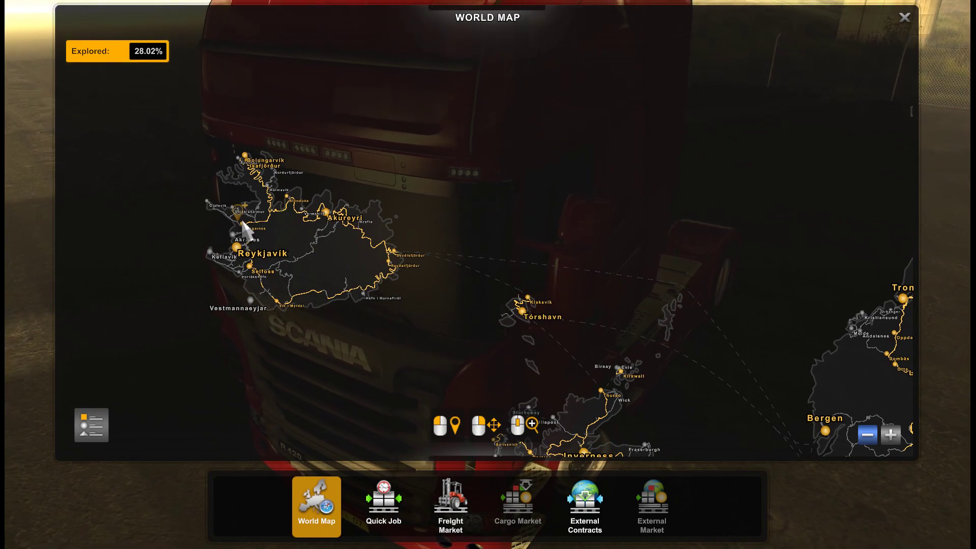
drag(522, 270, 366, 214)
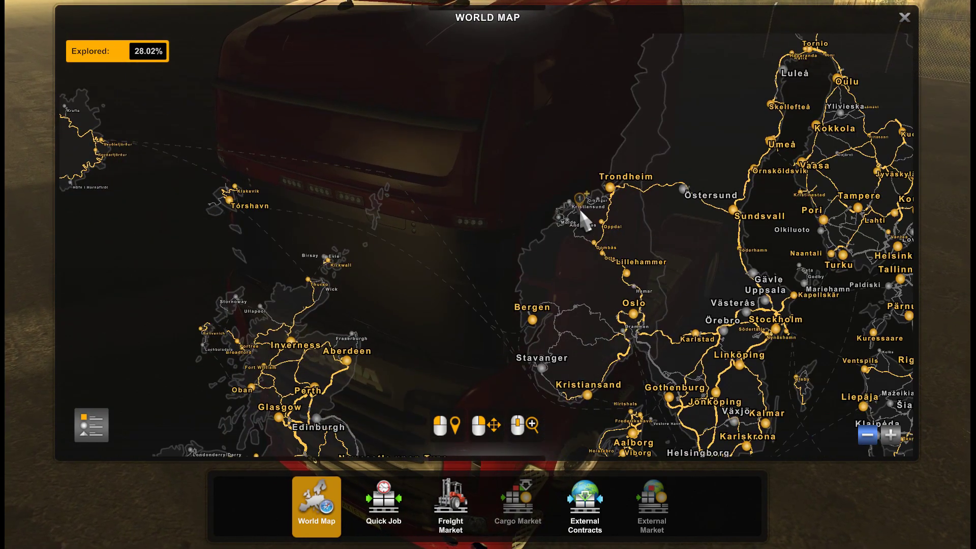
drag(563, 212, 316, 261)
drag(472, 153, 505, 316)
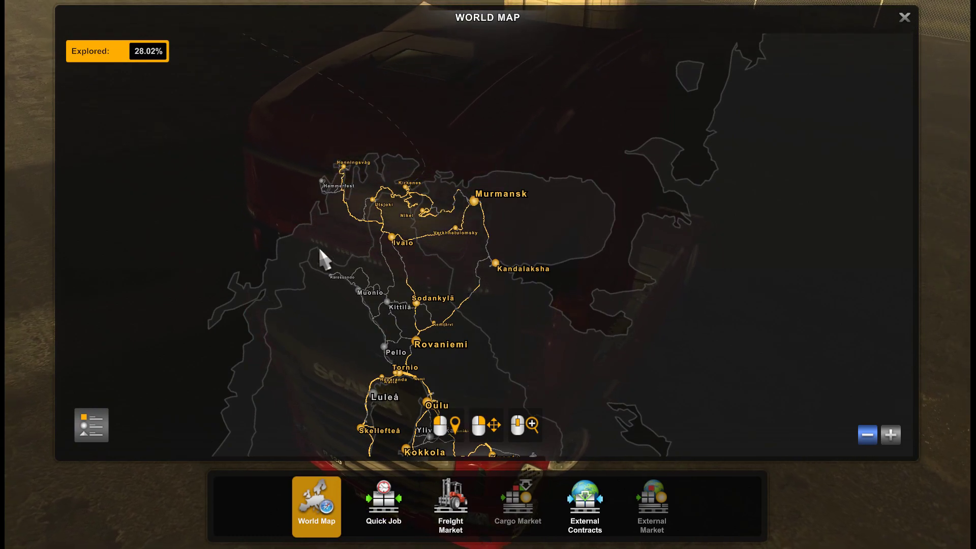
drag(529, 339, 355, 141)
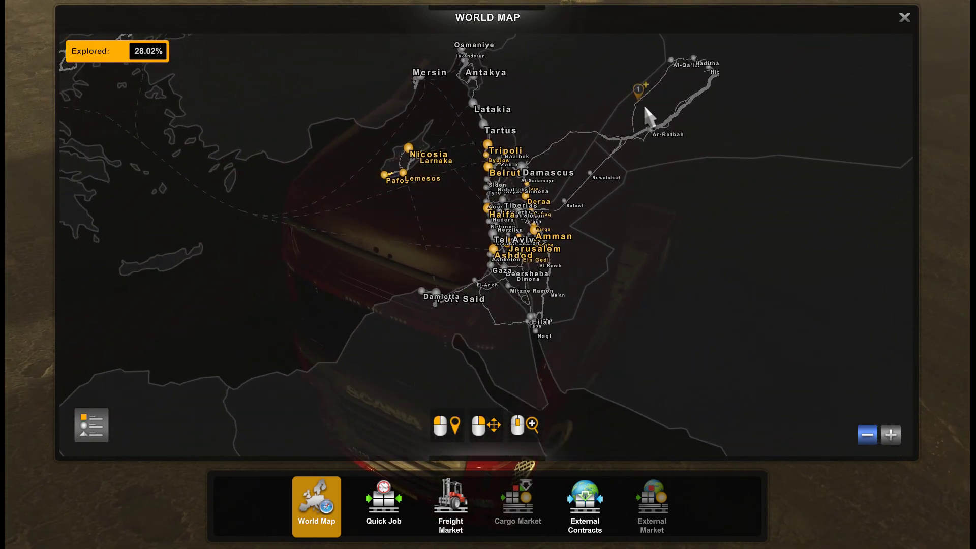
Step: Inspect the Middle East, Levant, Cyprus and Balkans on the map, then return to the game
drag(639, 98, 497, 218)
scroll(509, 203, up, 1)
scroll(575, 183, up, 2)
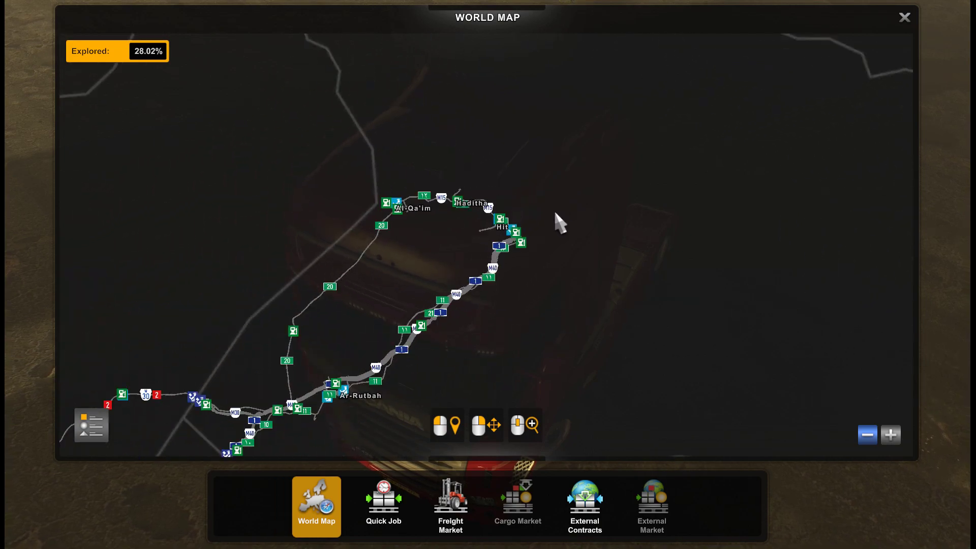
scroll(555, 208, down, 4)
drag(541, 279, 605, 153)
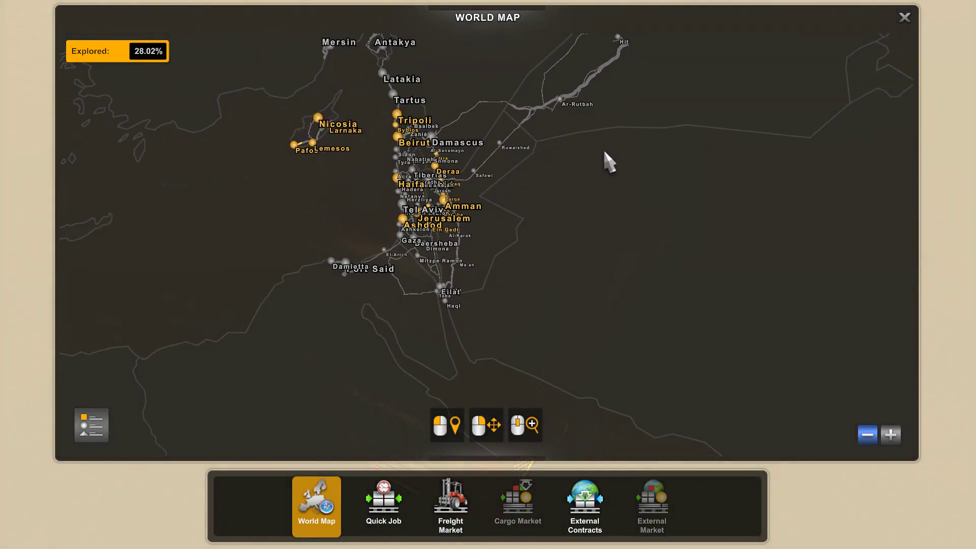
drag(359, 175, 610, 302)
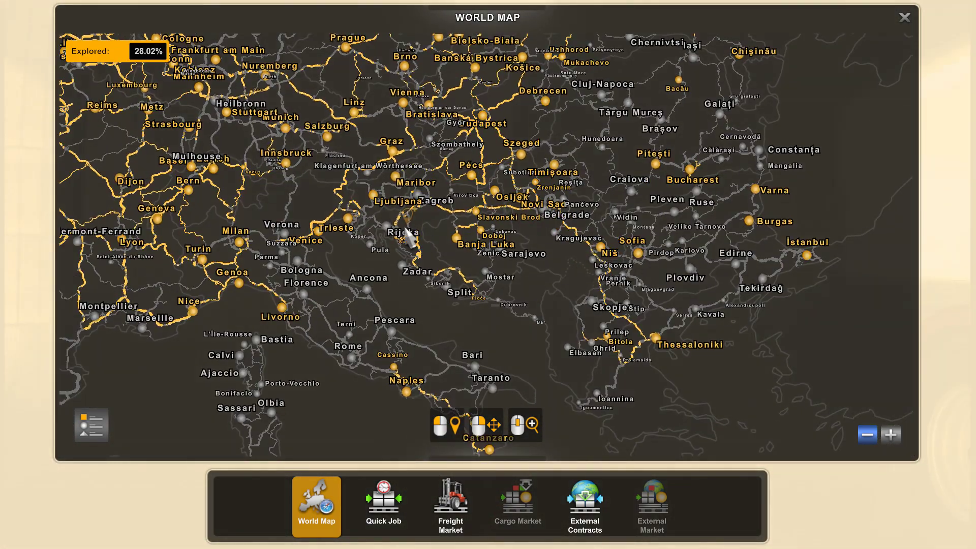
scroll(327, 356, down, 3)
key(Escape)
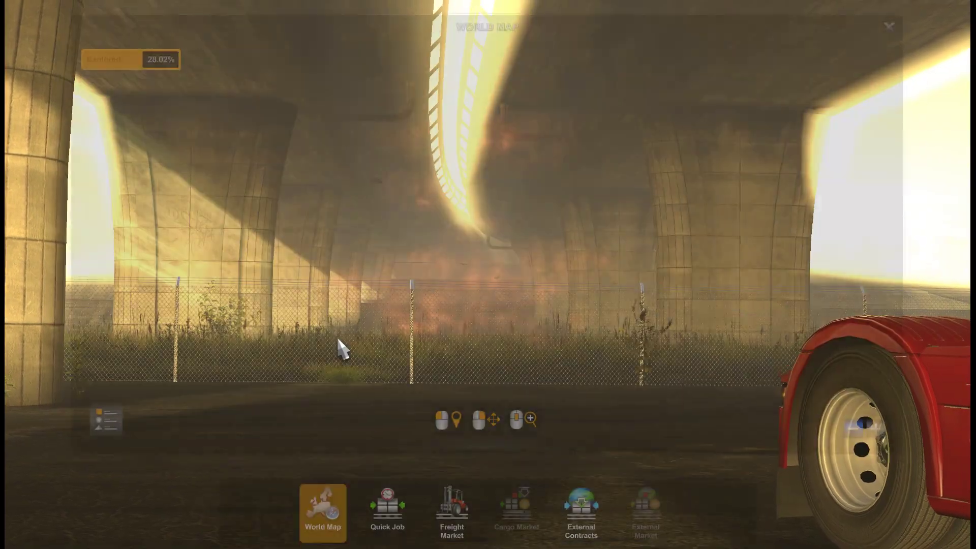